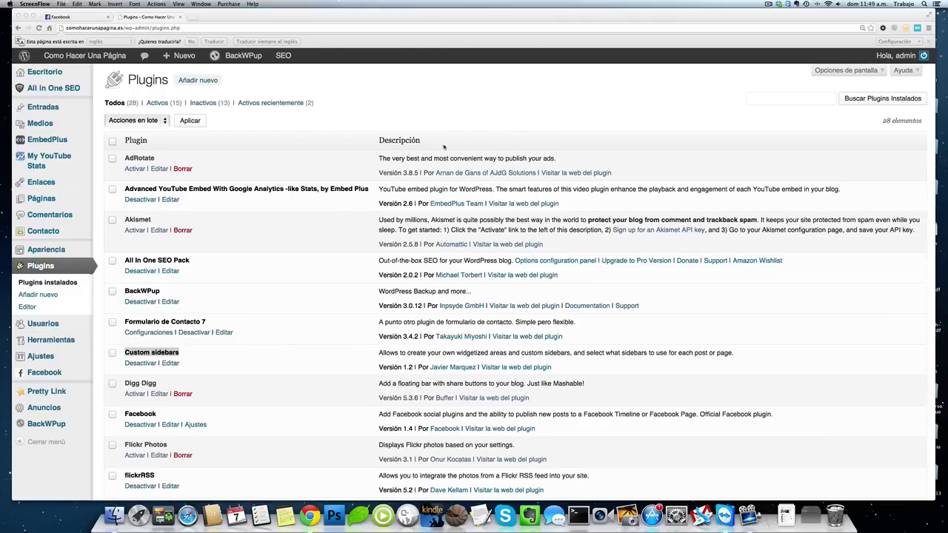
Locate Custom sidebars among the installed plugins and open the Barras laterales page under Apariencia.
{"action": "left_click", "coordinate": [210, 373]}
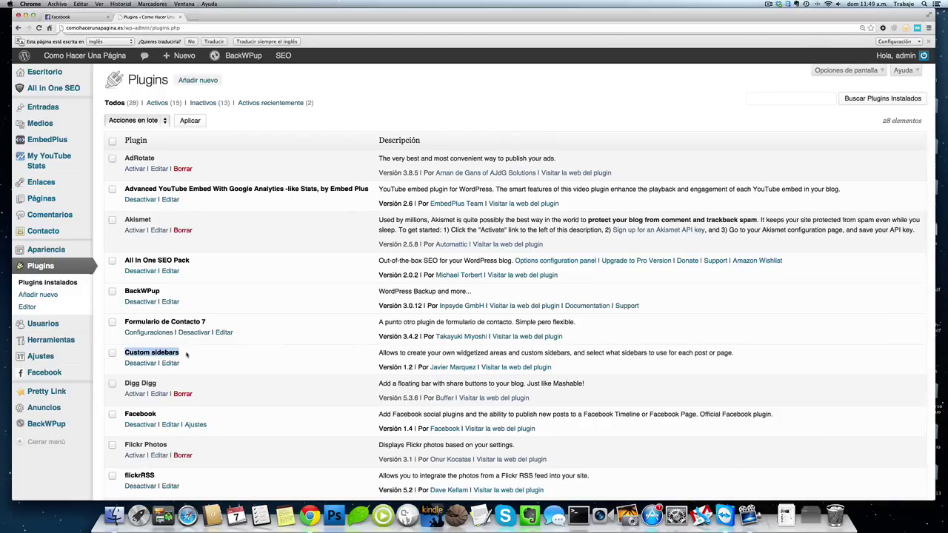
{"action": "left_click_drag", "start_coordinate": [184, 356], "coordinate": [125, 354]}
{"action": "mouse_move", "coordinate": [60, 250]}
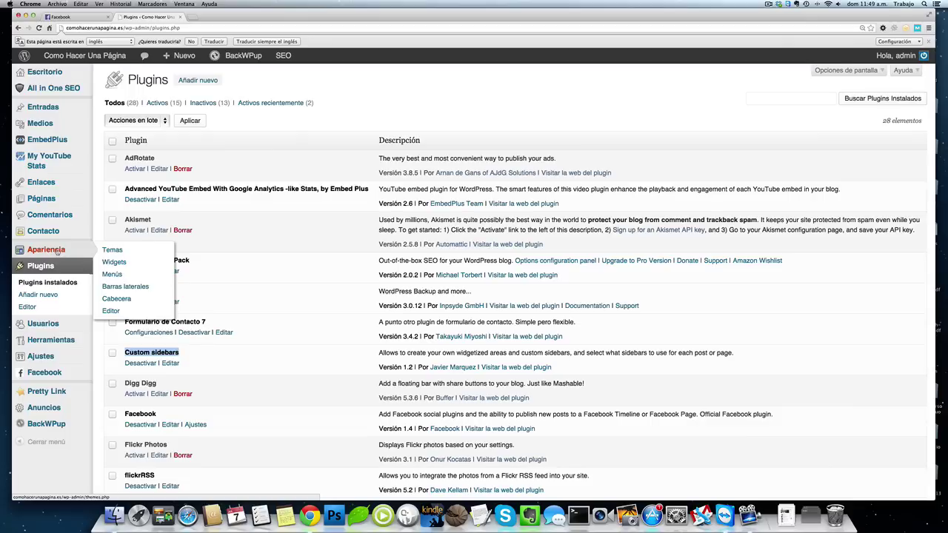
{"action": "left_click", "coordinate": [143, 288]}
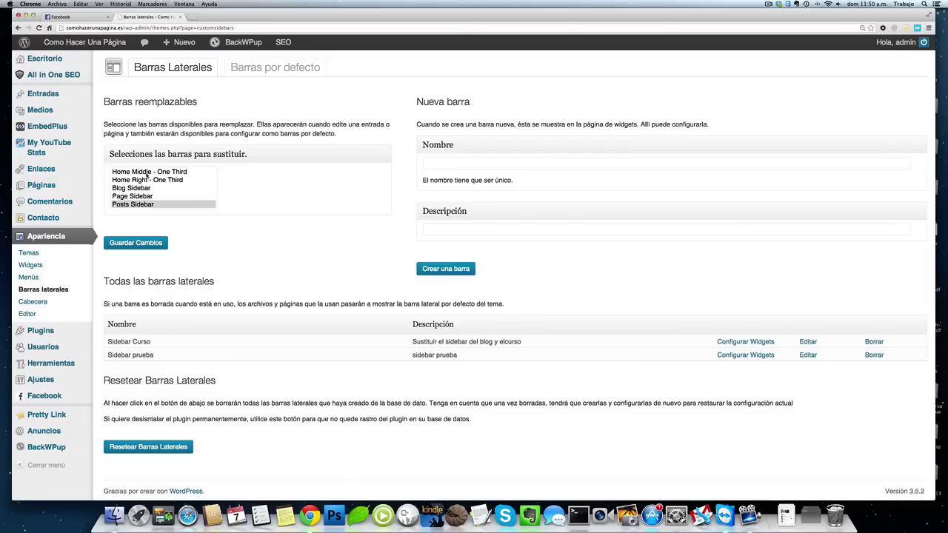
Examine the Nueva barra form and the name and description of the existing Sidebar Curso.
{"action": "scroll", "coordinate": [149, 181], "scroll_direction": "down", "scroll_amount": 1}
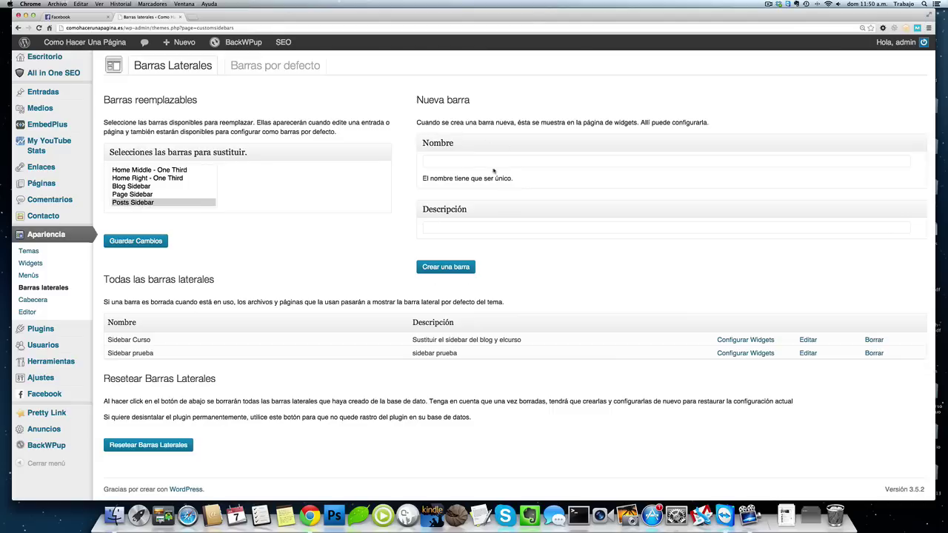
{"action": "left_click", "coordinate": [446, 161]}
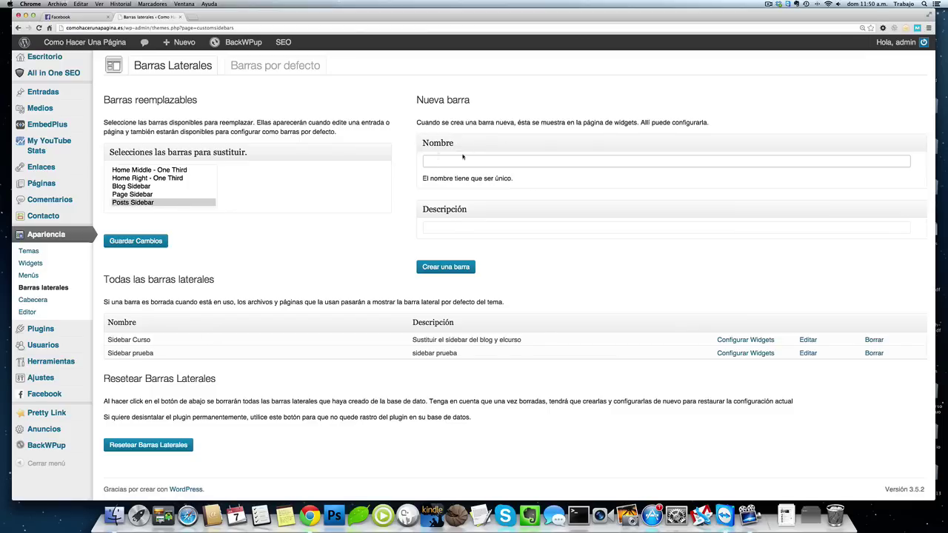
{"action": "left_click_drag", "start_coordinate": [151, 340], "coordinate": [107, 339]}
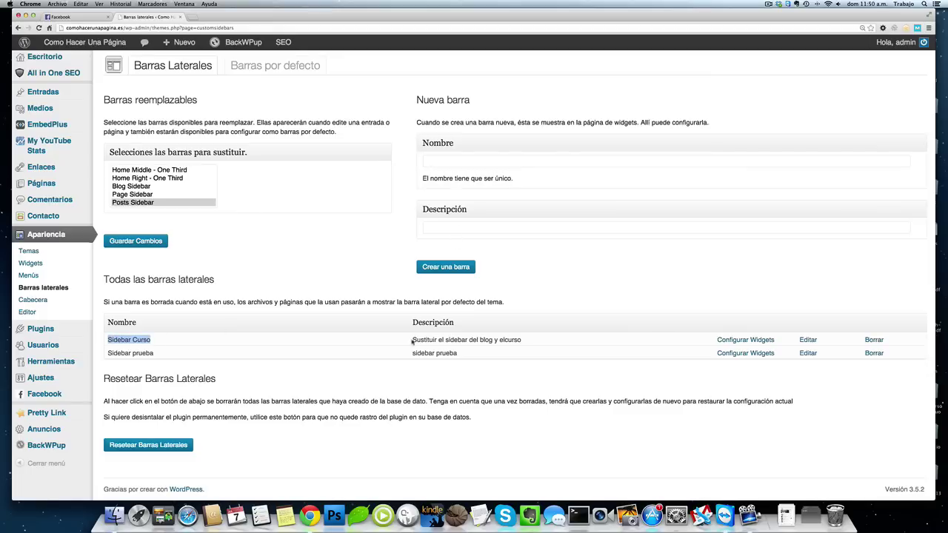
{"action": "left_click_drag", "start_coordinate": [413, 342], "coordinate": [527, 342]}
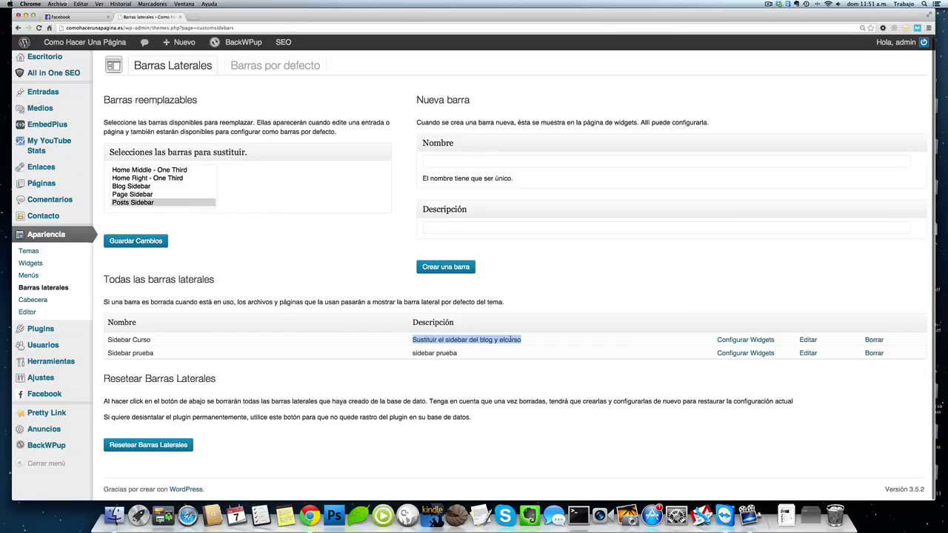
Visit the public site and open its /video-curso-de-wordpress/ page.
{"action": "mouse_move", "coordinate": [72, 59]}
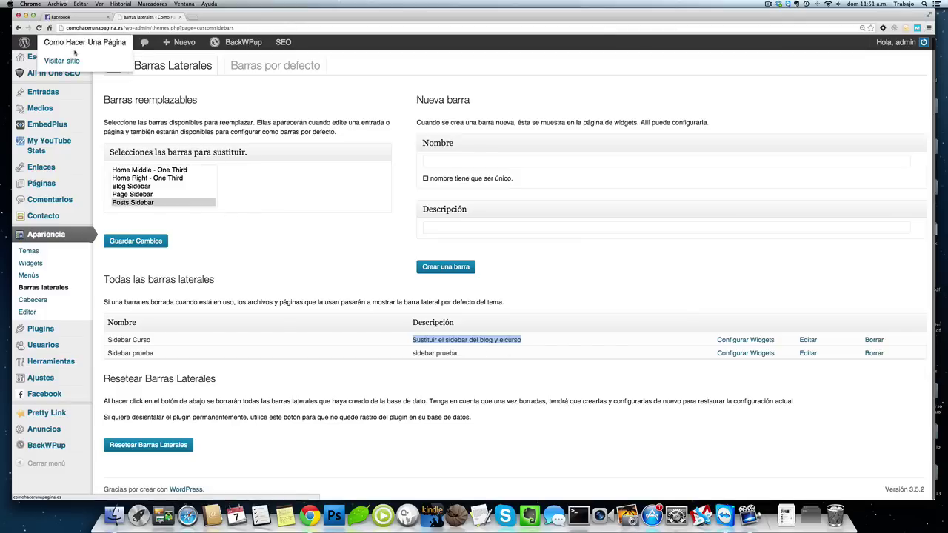
{"action": "left_click", "coordinate": [72, 61]}
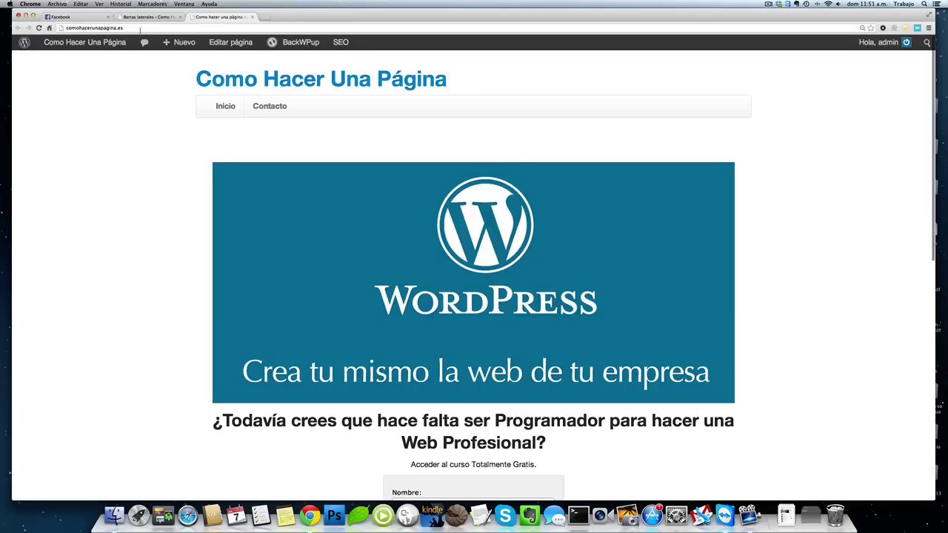
{"action": "left_click", "coordinate": [139, 28]}
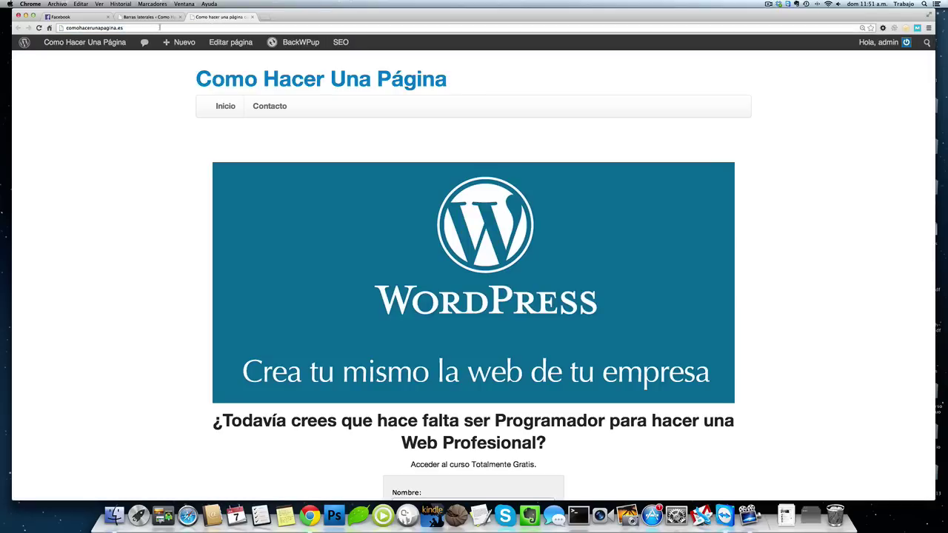
{"action": "type", "text": "/video-curso-de-wordpress/"}
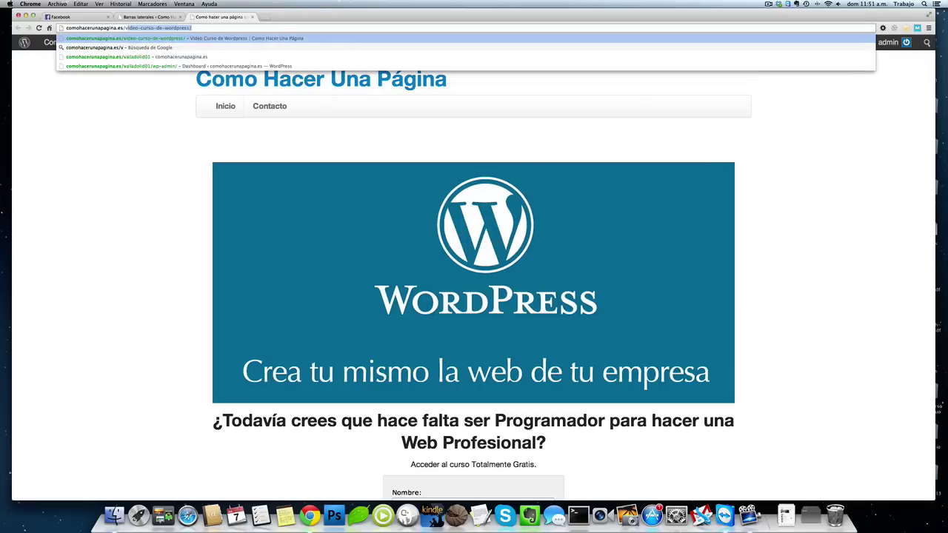
{"action": "key", "text": "Return"}
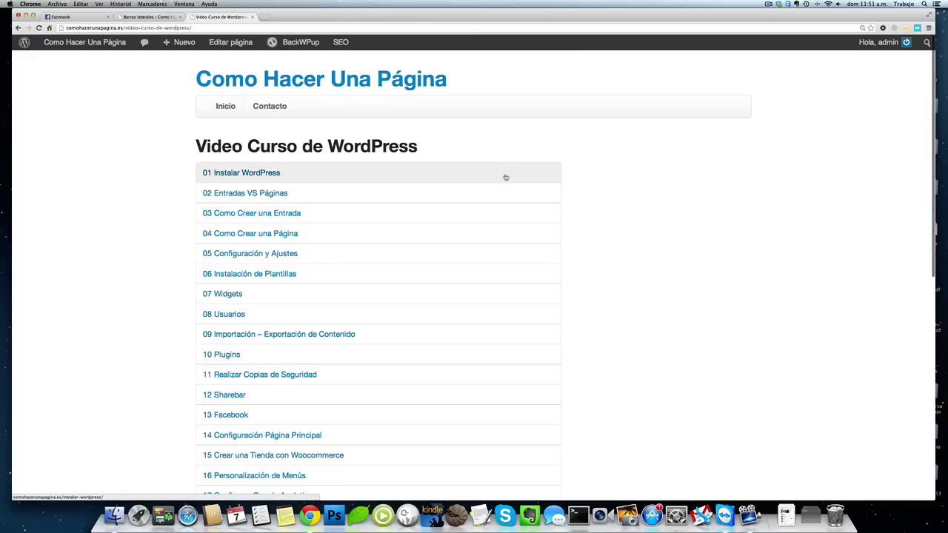
Open the lesson 01 Instalar WordPress and look through the course index in its sidebar.
{"action": "left_click", "coordinate": [255, 175]}
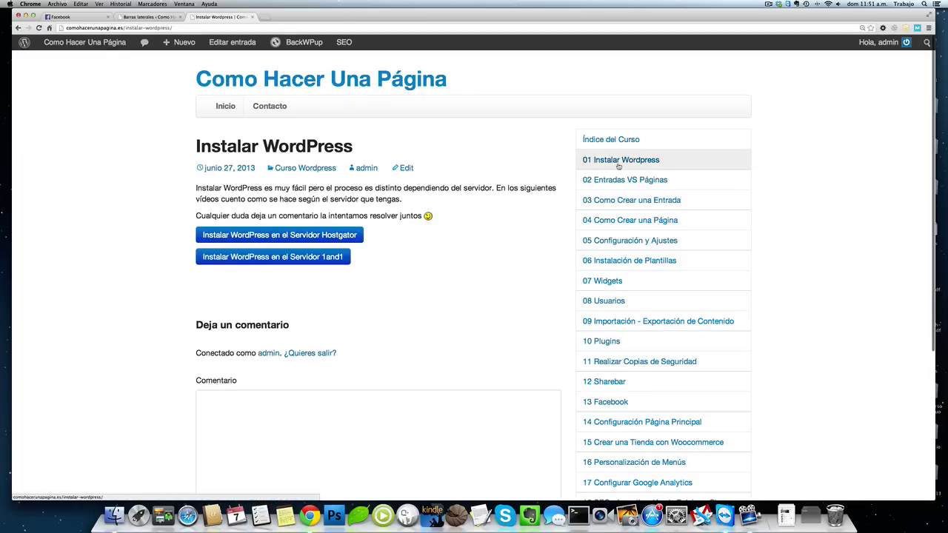
{"action": "scroll", "coordinate": [617, 169], "scroll_direction": "down", "scroll_amount": 3}
{"action": "scroll", "coordinate": [617, 169], "scroll_direction": "up", "scroll_amount": 3}
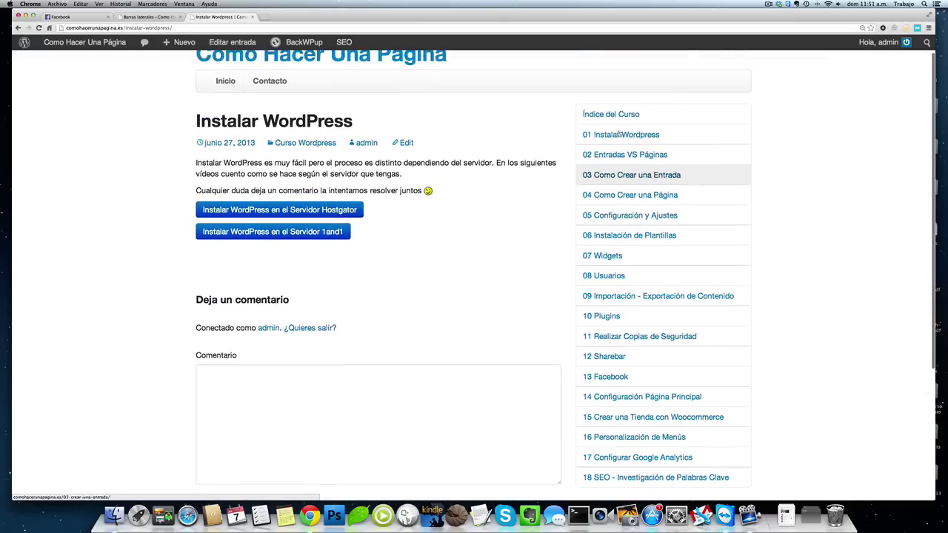
{"action": "scroll", "coordinate": [629, 147], "scroll_direction": "down", "scroll_amount": 1}
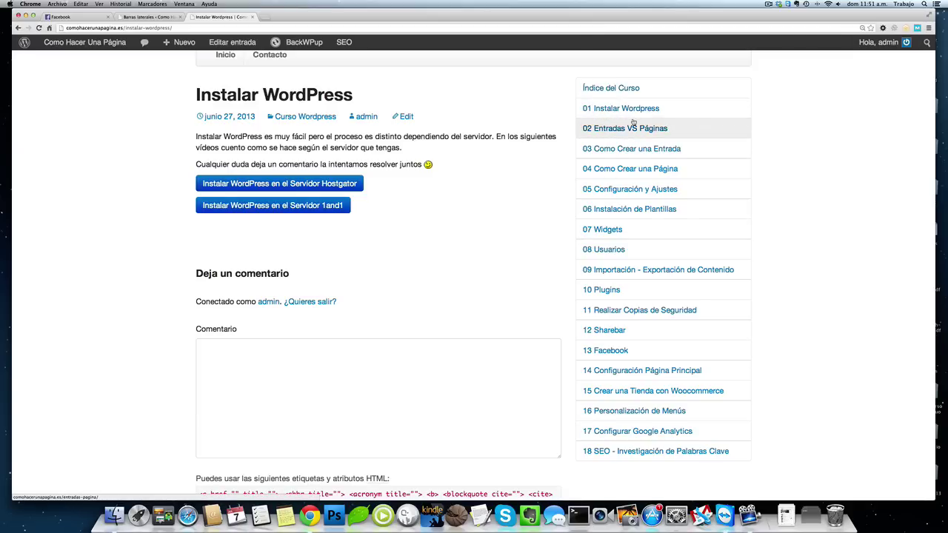
{"action": "scroll", "coordinate": [629, 124], "scroll_direction": "down", "scroll_amount": 2}
{"action": "scroll", "coordinate": [607, 118], "scroll_direction": "up", "scroll_amount": 3}
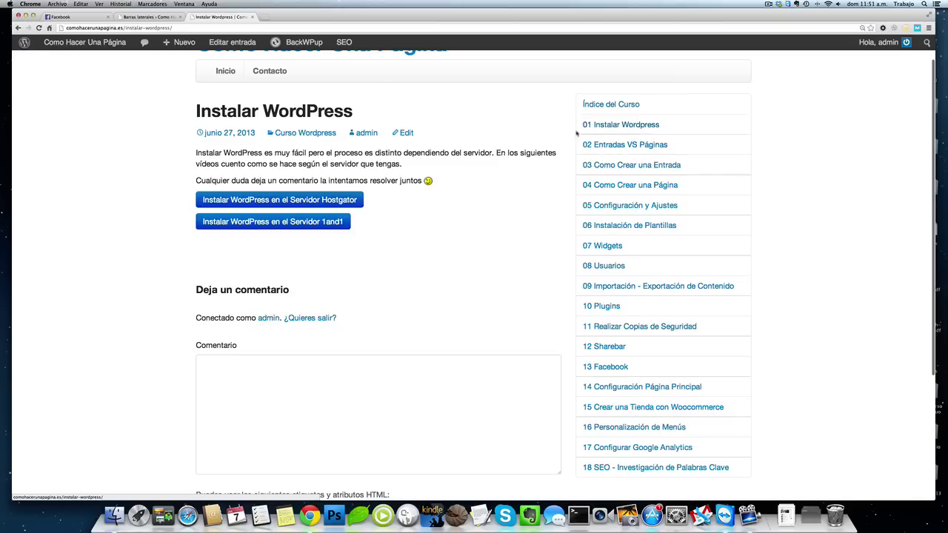
Return to the site's Escritorio, open the installed plugins and highlight the Custom sidebars name.
{"action": "mouse_move", "coordinate": [121, 45]}
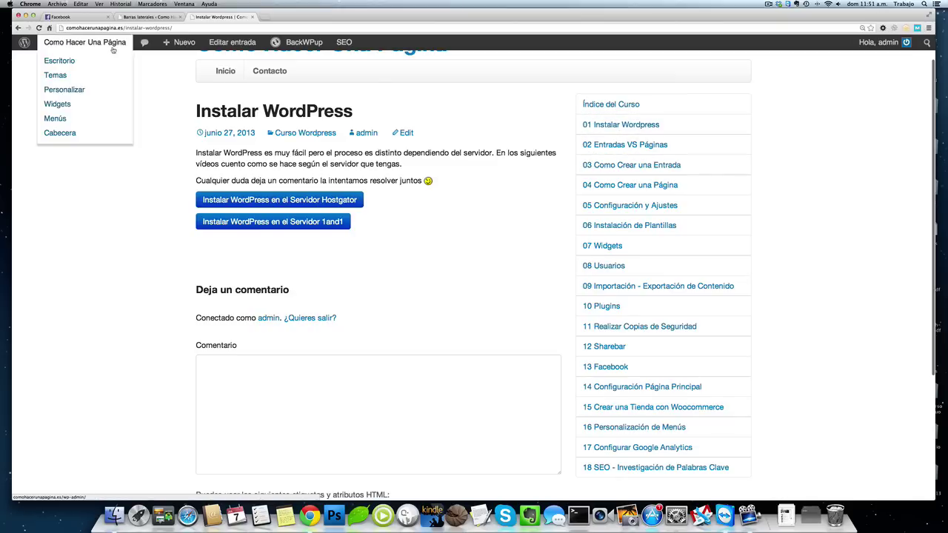
{"action": "left_click", "coordinate": [60, 63]}
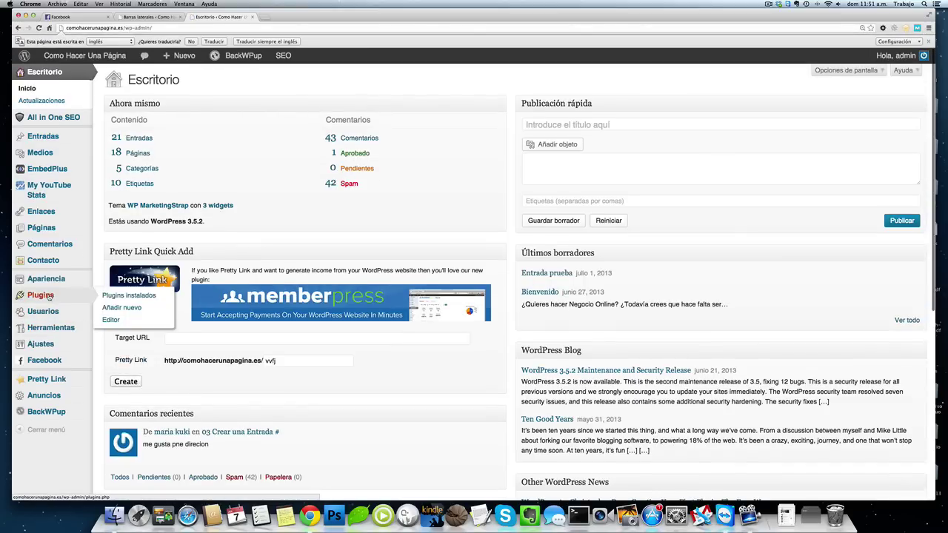
{"action": "left_click", "coordinate": [49, 296]}
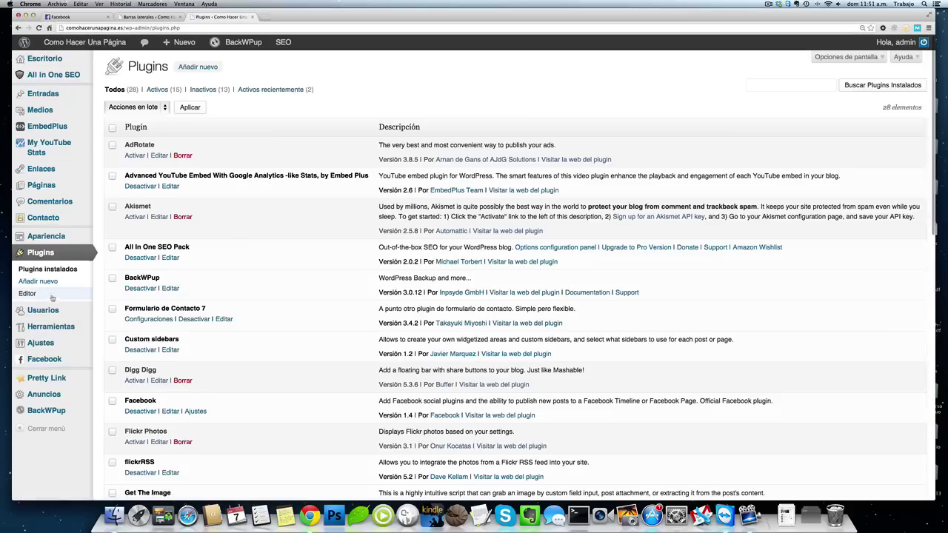
{"action": "left_click_drag", "start_coordinate": [181, 353], "coordinate": [123, 351]}
Open the Widgets page and inspect the content of the Texto widget in Posts Sidebar.
{"action": "mouse_move", "coordinate": [54, 250]}
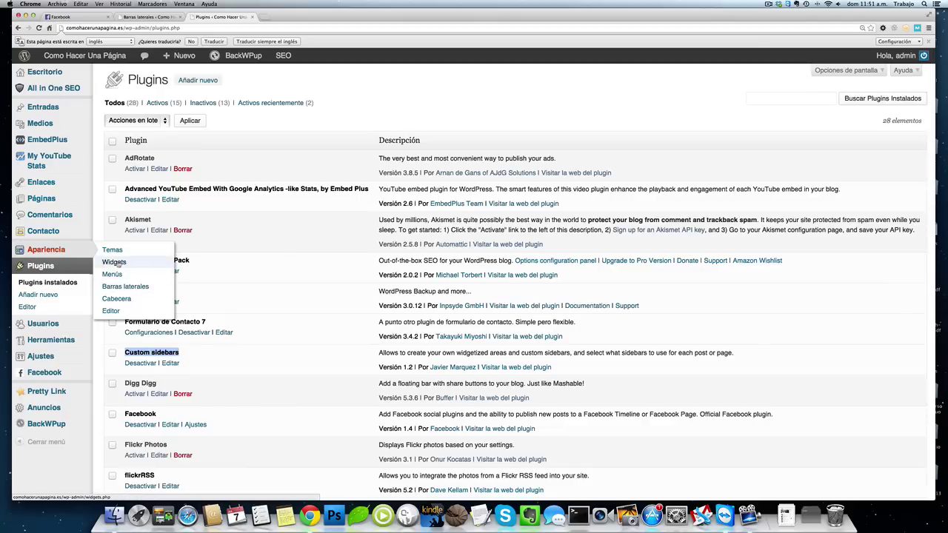
{"action": "left_click", "coordinate": [114, 262]}
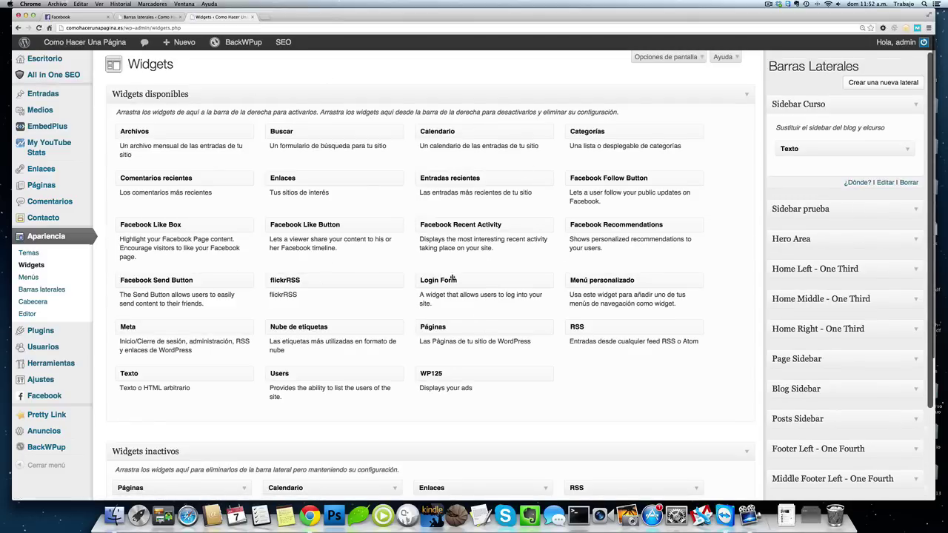
{"action": "scroll", "coordinate": [822, 252], "scroll_direction": "down", "scroll_amount": 3}
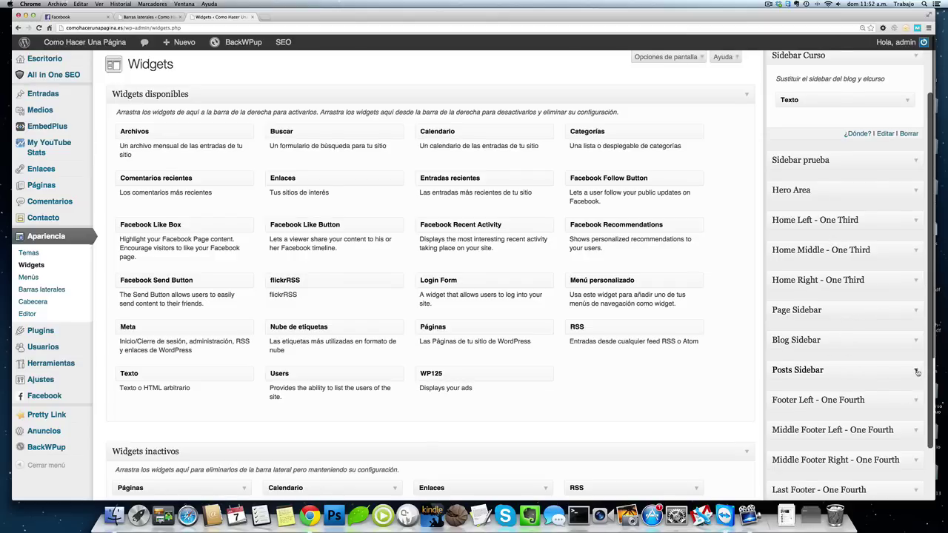
{"action": "left_click", "coordinate": [798, 369]}
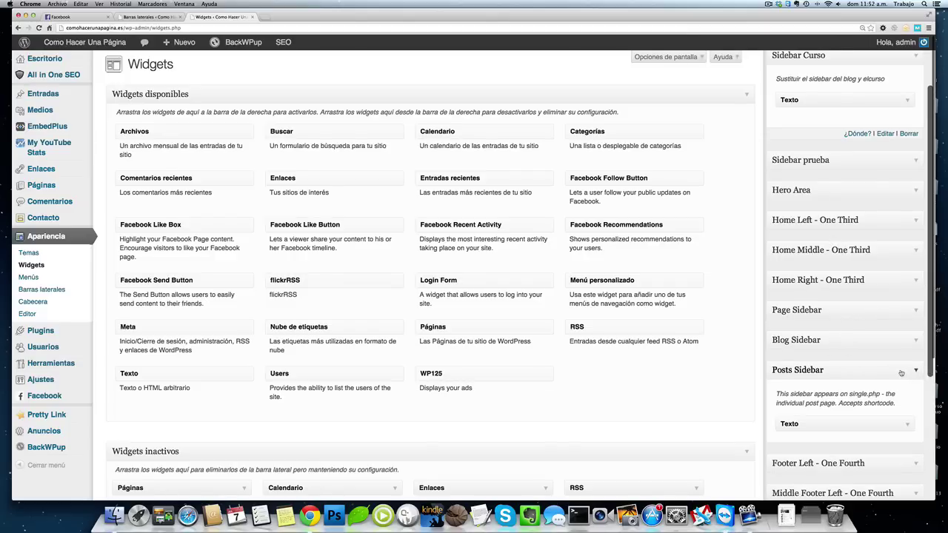
{"action": "left_click", "coordinate": [908, 424]}
{"action": "scroll", "coordinate": [912, 425], "scroll_direction": "down", "scroll_amount": 4}
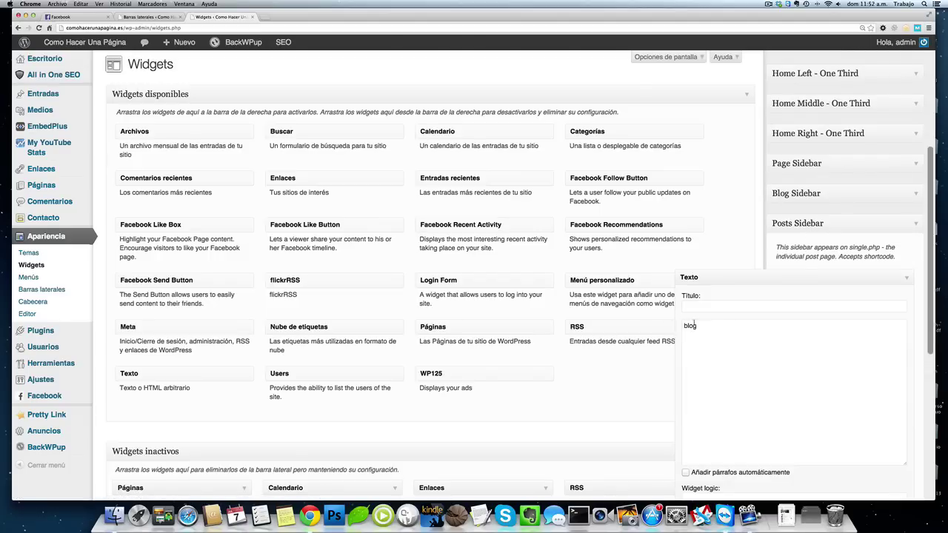
{"action": "scroll", "coordinate": [681, 328], "scroll_direction": "down", "scroll_amount": 2}
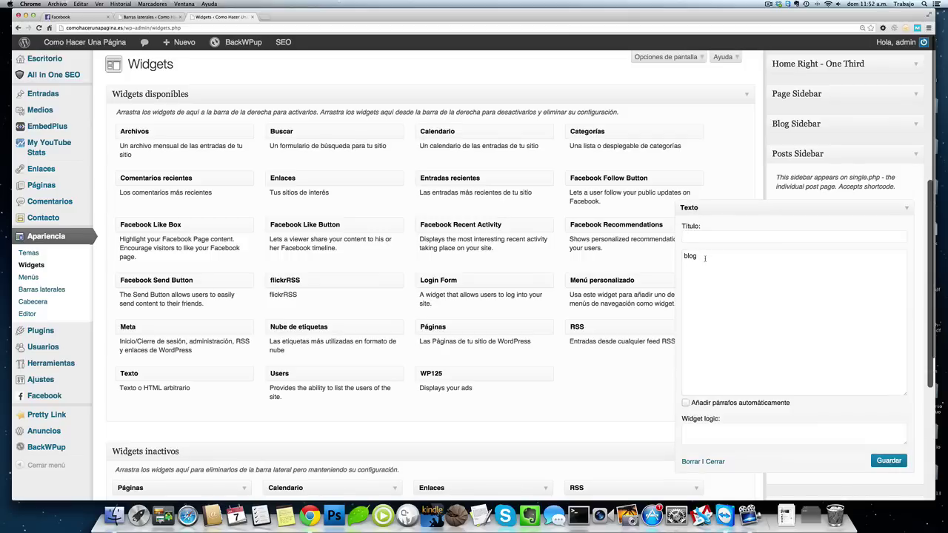
{"action": "left_click_drag", "start_coordinate": [705, 257], "coordinate": [676, 257]}
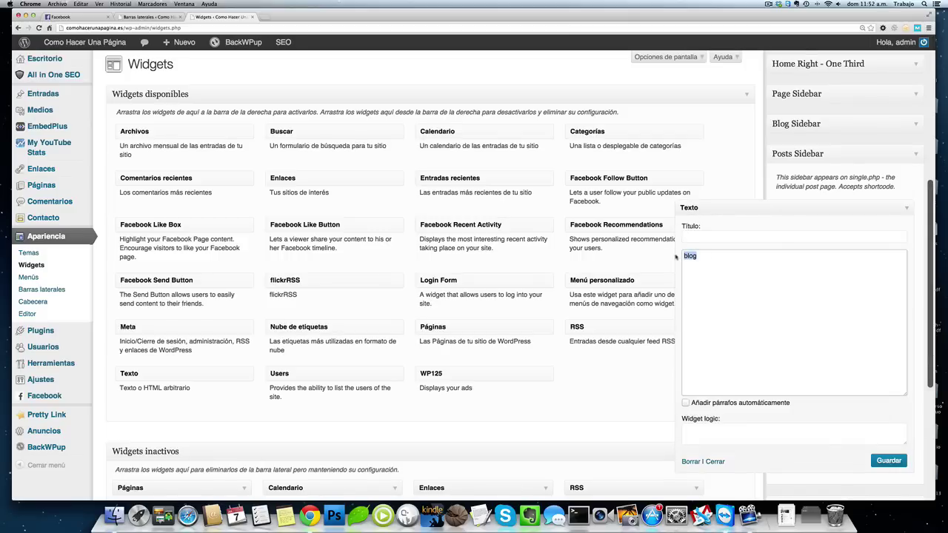
Inspect the content of the Texto widget in Sidebar Curso, then collapse the widget.
{"action": "scroll", "coordinate": [865, 260], "scroll_direction": "up", "scroll_amount": 7}
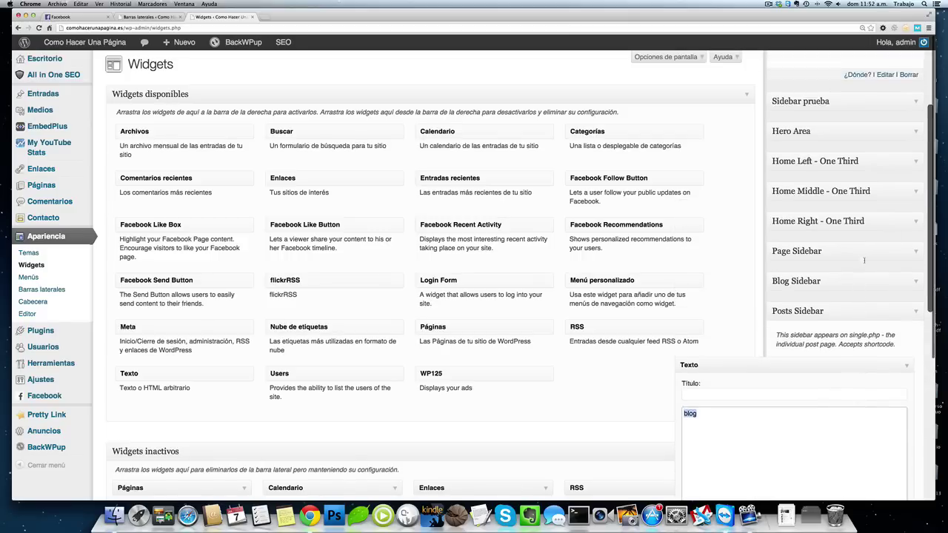
{"action": "scroll", "coordinate": [865, 259], "scroll_direction": "up", "scroll_amount": 1}
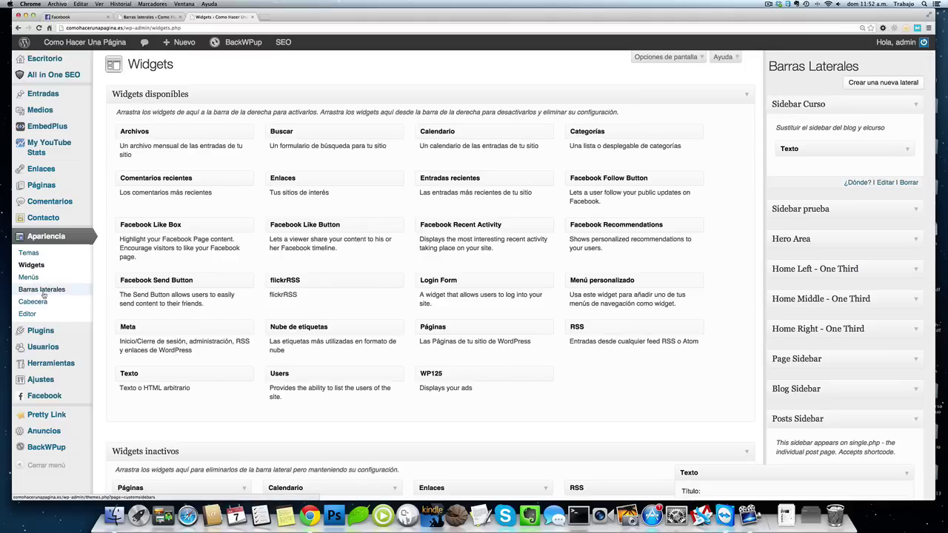
{"action": "left_click", "coordinate": [906, 149]}
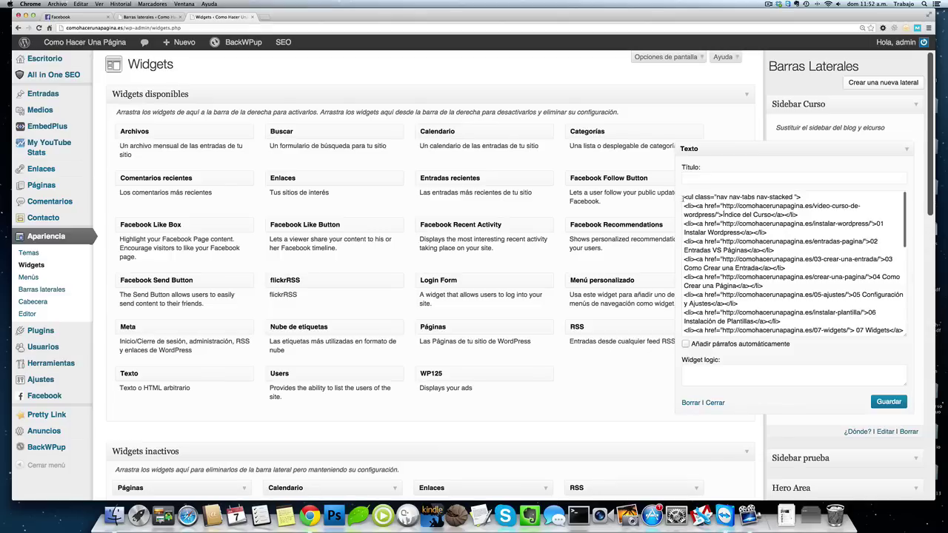
{"action": "left_click", "coordinate": [908, 149]}
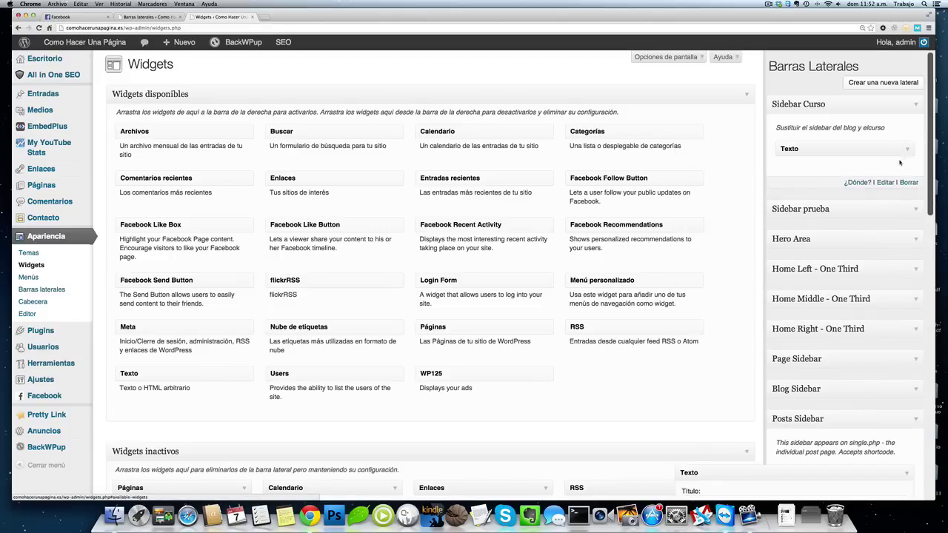
Open the Barras laterales page and highlight Sidebar Curso in the list of all sidebars.
{"action": "scroll", "coordinate": [849, 351], "scroll_direction": "down", "scroll_amount": 5}
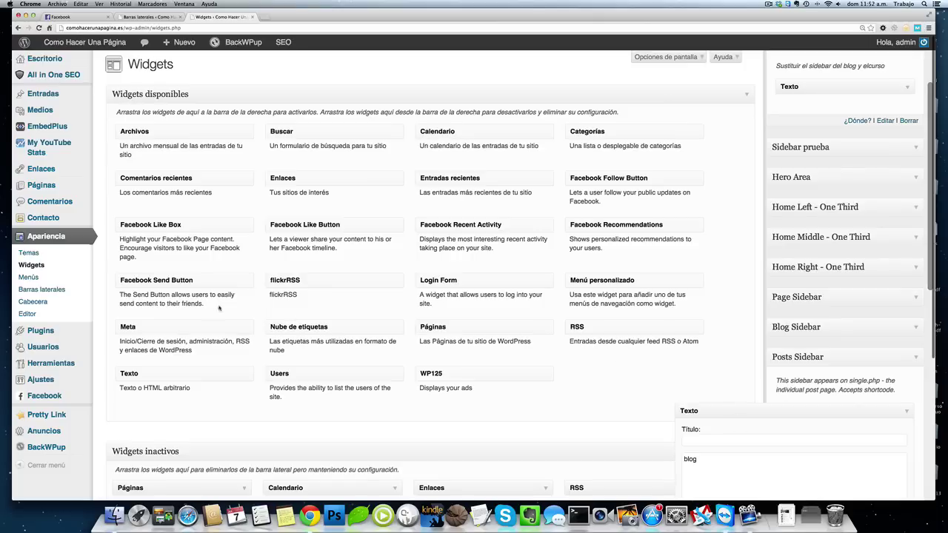
{"action": "left_click", "coordinate": [39, 291]}
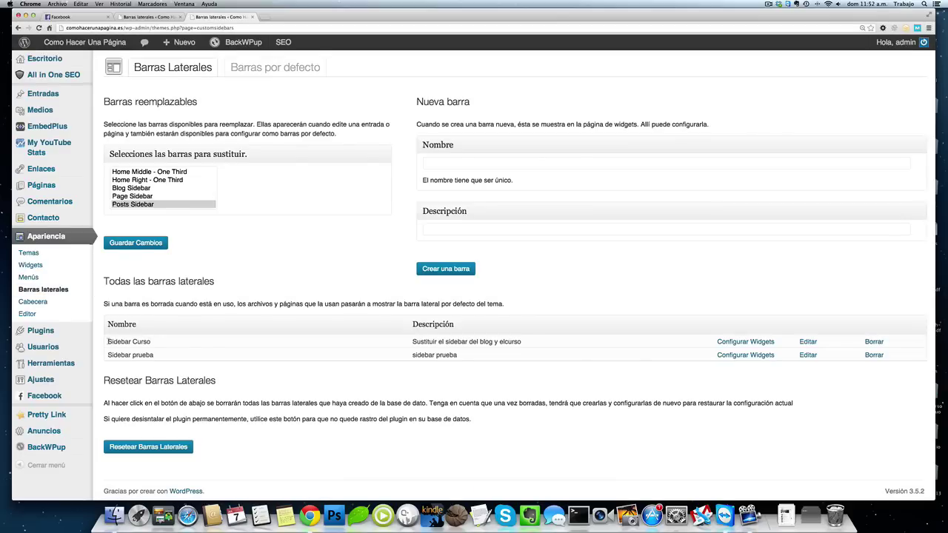
{"action": "left_click_drag", "start_coordinate": [109, 341], "coordinate": [153, 341]}
Return to the Widgets page, open the ¿Dónde? options of Sidebar Curso and expand "En una entrada o página".
{"action": "left_click", "coordinate": [38, 266]}
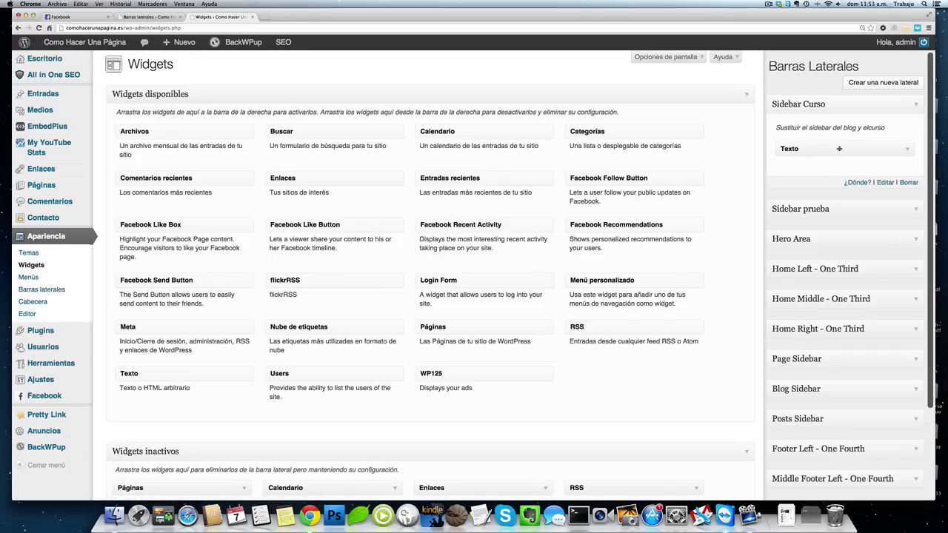
{"action": "left_click", "coordinate": [857, 183]}
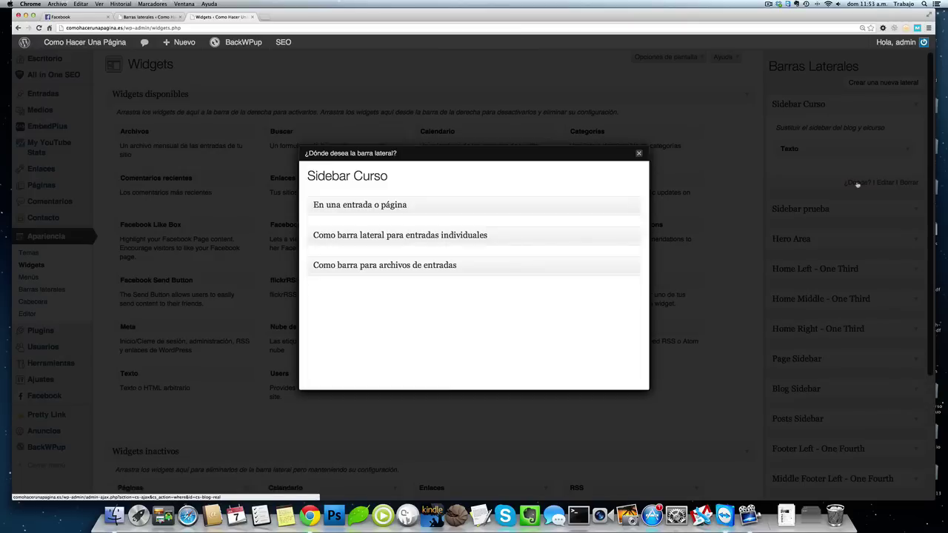
{"action": "left_click", "coordinate": [634, 209]}
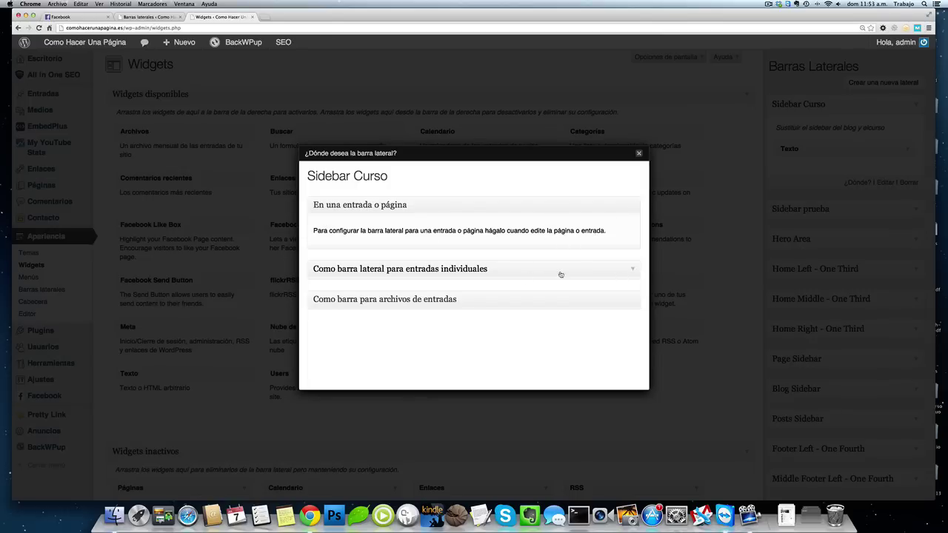
Expand the individual-post options ("Como barra lateral para entradas individuales") of Sidebar Curso and its list by categories.
{"action": "left_click", "coordinate": [631, 272]}
{"action": "scroll", "coordinate": [589, 297], "scroll_direction": "down", "scroll_amount": 2}
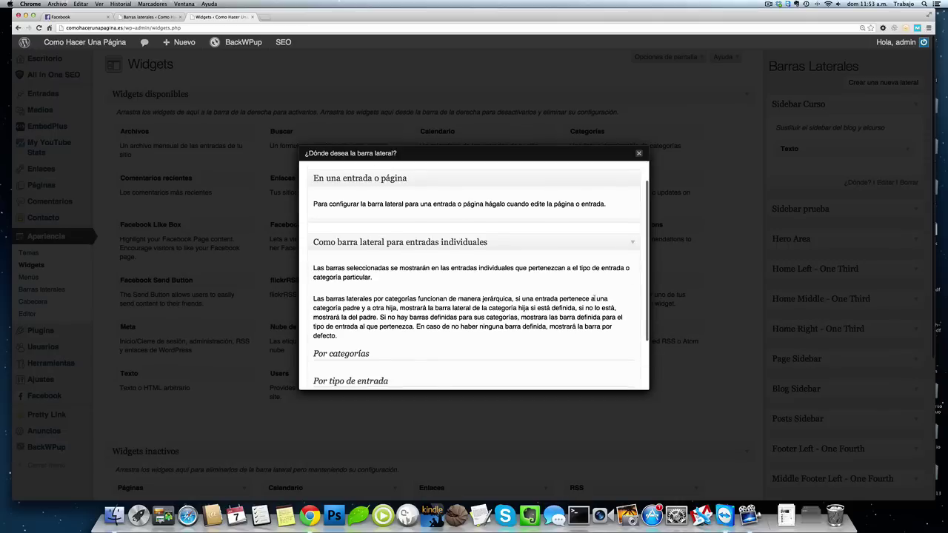
{"action": "scroll", "coordinate": [592, 299], "scroll_direction": "down", "scroll_amount": 2}
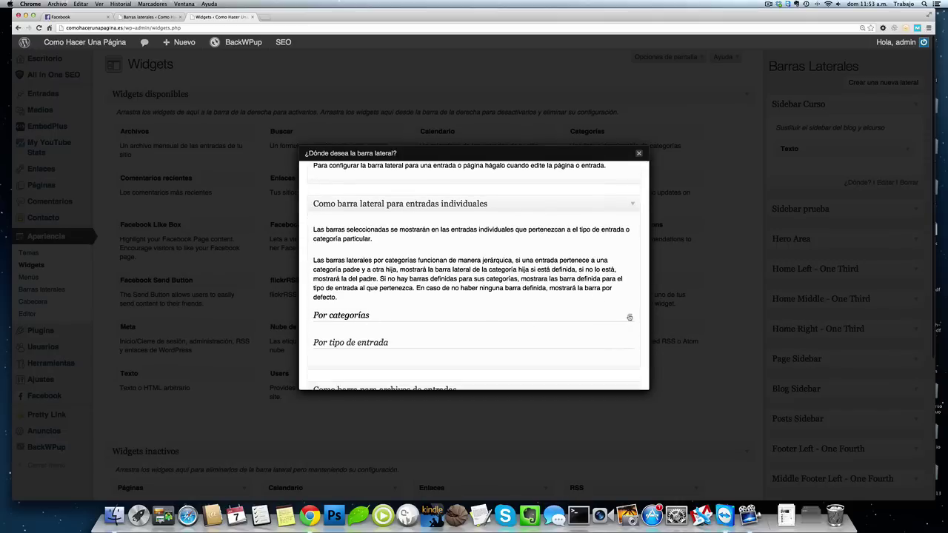
{"action": "scroll", "coordinate": [630, 317], "scroll_direction": "down", "scroll_amount": 1}
{"action": "left_click", "coordinate": [631, 300]}
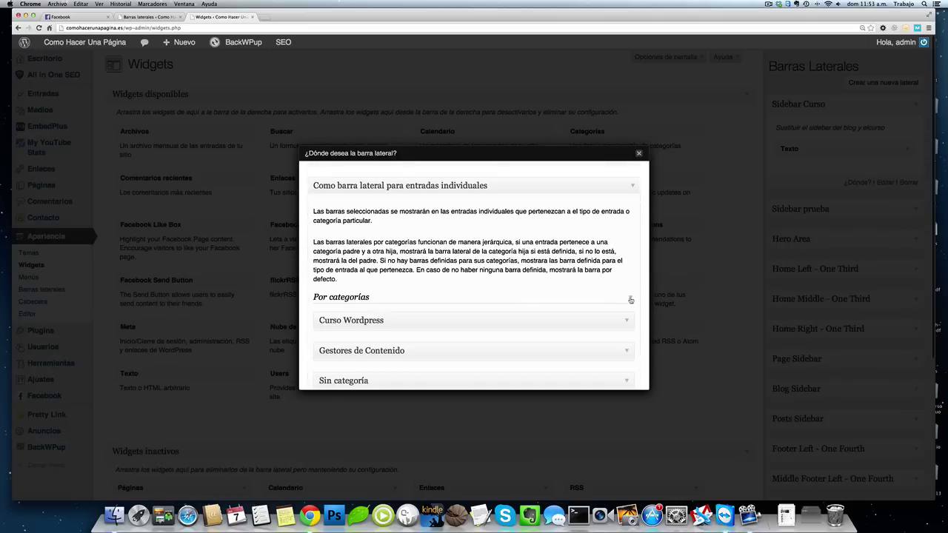
{"action": "scroll", "coordinate": [415, 314], "scroll_direction": "down", "scroll_amount": 1}
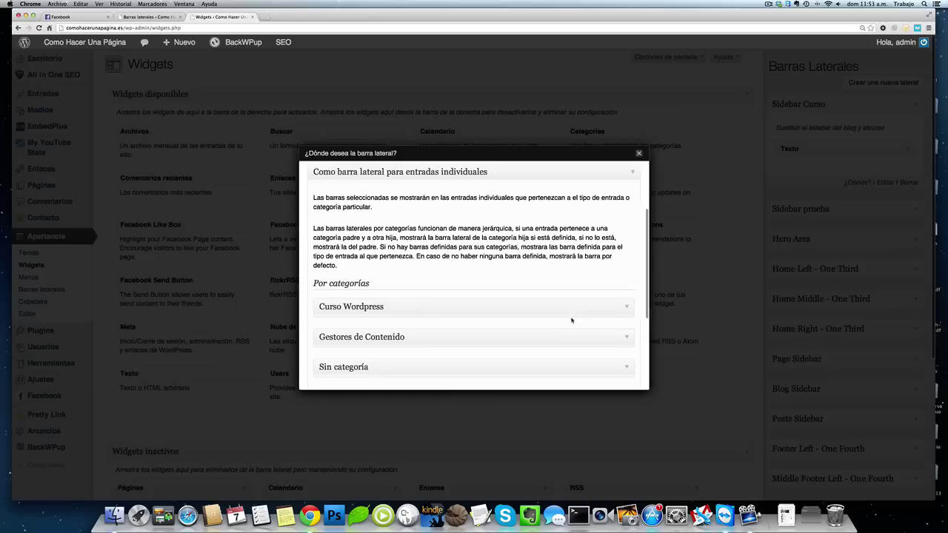
Expand the Curso Wordpress category and keep Sidebar Curso selected as the replacement for Posts Sidebar.
{"action": "left_click", "coordinate": [615, 308]}
{"action": "scroll", "coordinate": [608, 313], "scroll_direction": "down", "scroll_amount": 1}
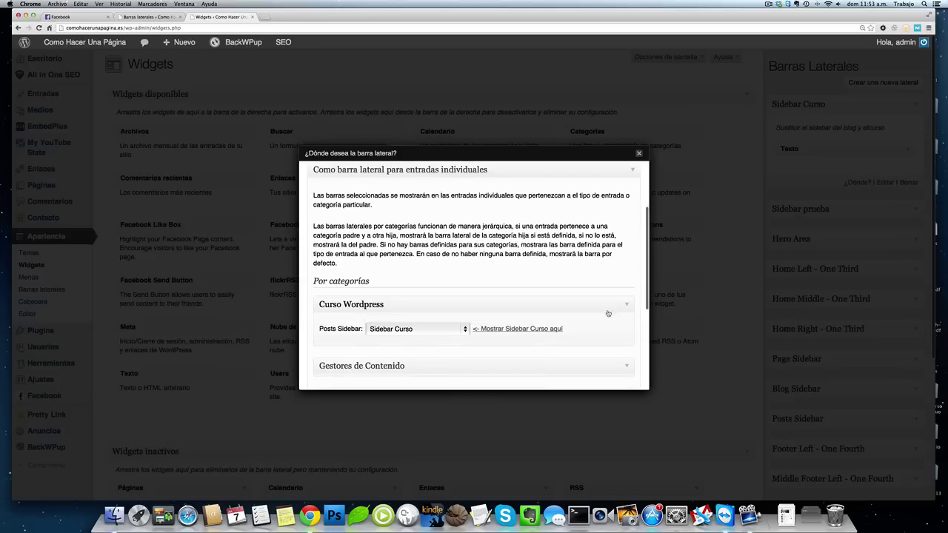
{"action": "scroll", "coordinate": [592, 311], "scroll_direction": "down", "scroll_amount": 1}
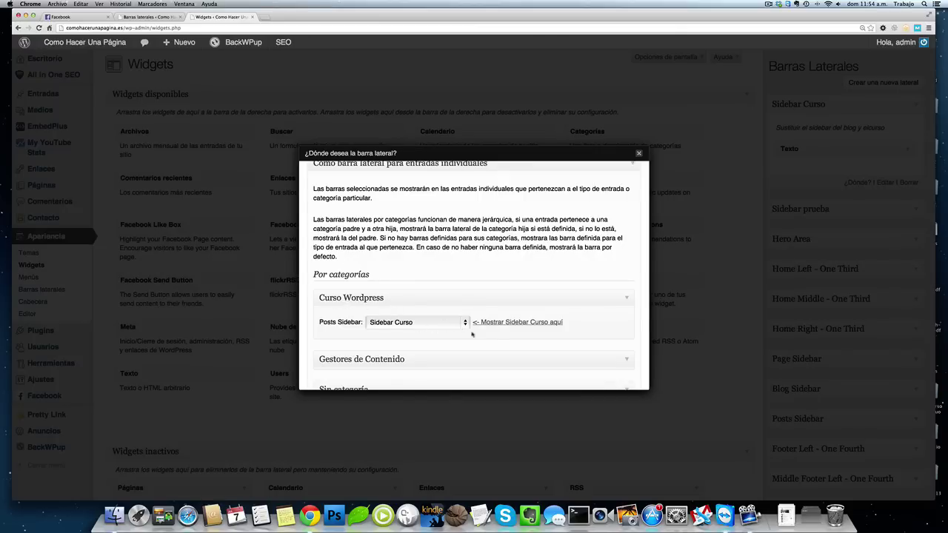
{"action": "left_click", "coordinate": [465, 324]}
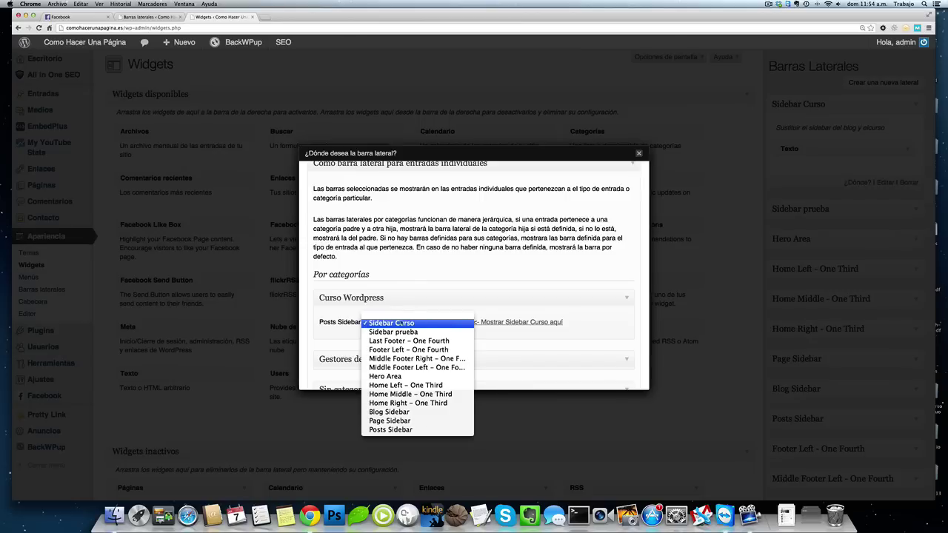
{"action": "left_click", "coordinate": [393, 324]}
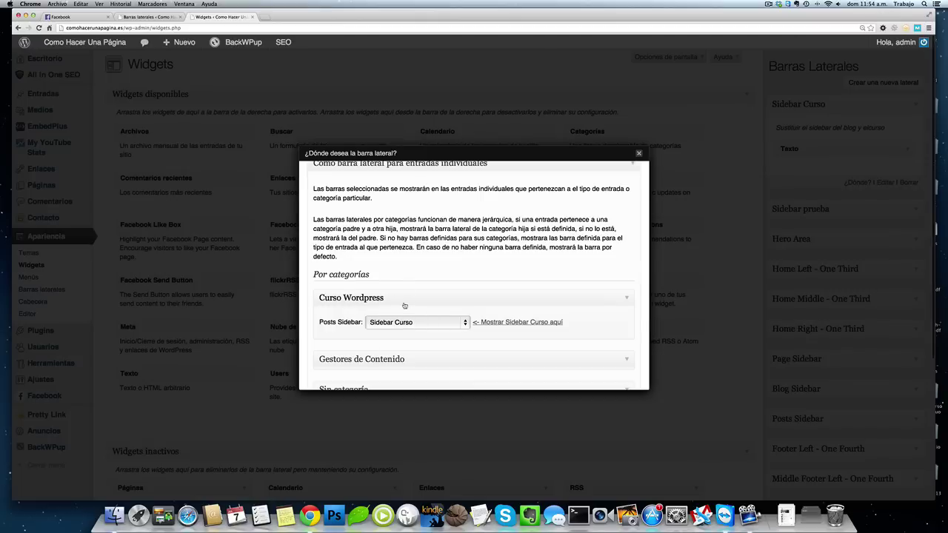
Look through the remaining categories and post types that can use Sidebar Curso, and close the ¿Dónde? dialog.
{"action": "scroll", "coordinate": [400, 310], "scroll_direction": "down", "scroll_amount": 3}
{"action": "scroll", "coordinate": [405, 304], "scroll_direction": "down", "scroll_amount": 2}
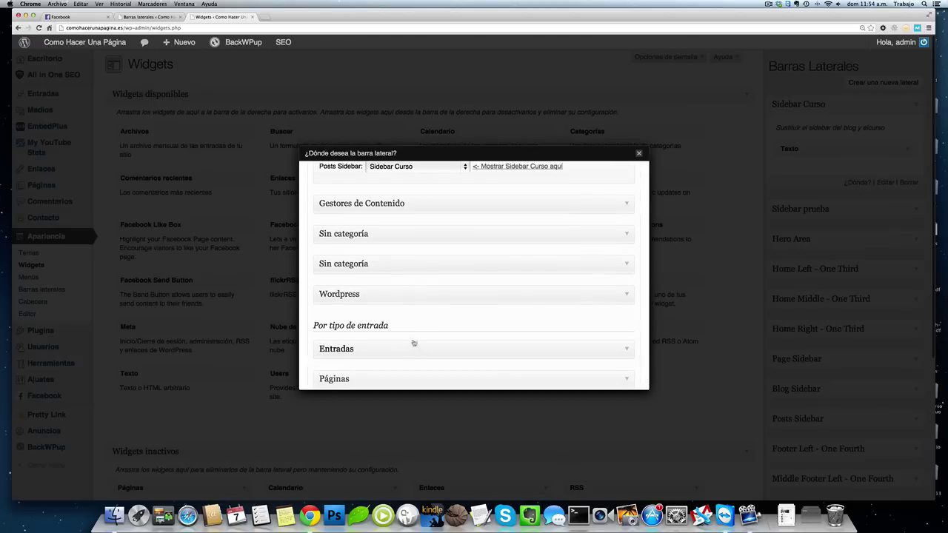
{"action": "scroll", "coordinate": [409, 341], "scroll_direction": "down", "scroll_amount": 2}
{"action": "scroll", "coordinate": [384, 326], "scroll_direction": "down", "scroll_amount": 3}
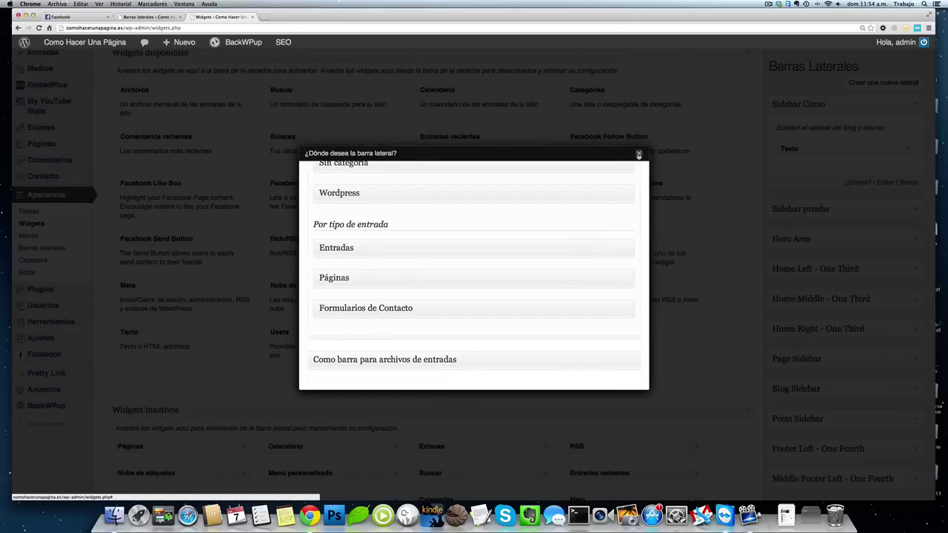
{"action": "left_click", "coordinate": [639, 155]}
{"action": "scroll", "coordinate": [185, 215], "scroll_direction": "up", "scroll_amount": 1}
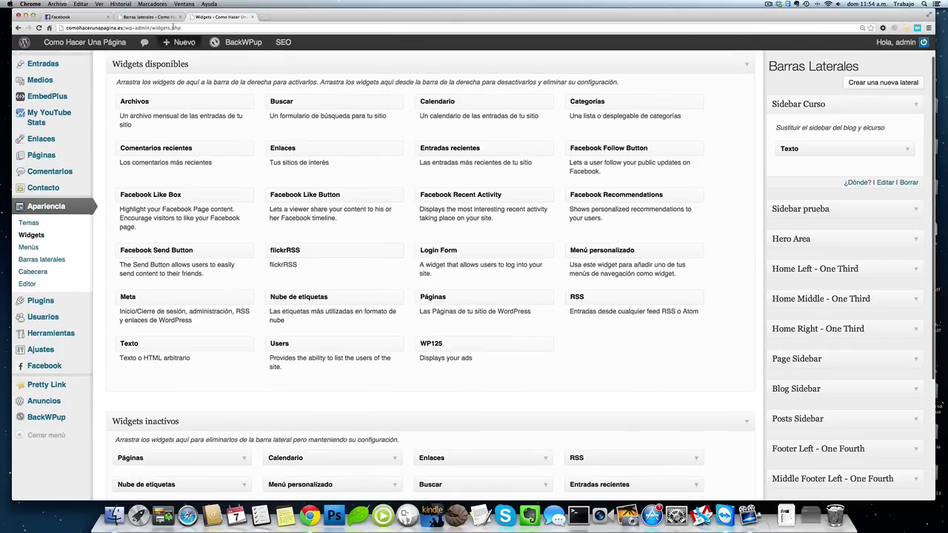
Create a new post titled "Entradar Borrar" with the text "Hola esto es una entrada del curso de wordpress de prueba".
{"action": "mouse_move", "coordinate": [180, 42]}
{"action": "left_click", "coordinate": [176, 62]}
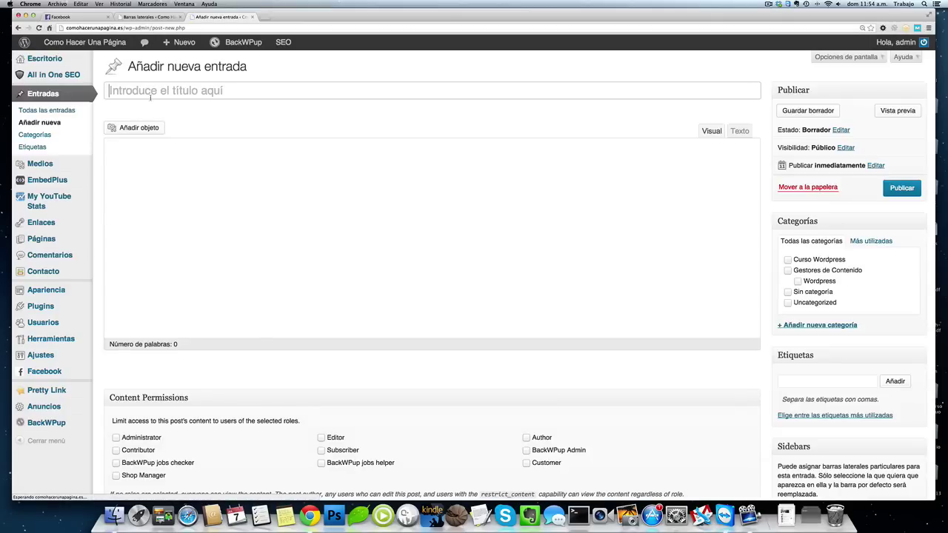
{"action": "type", "text": "Entradar "}
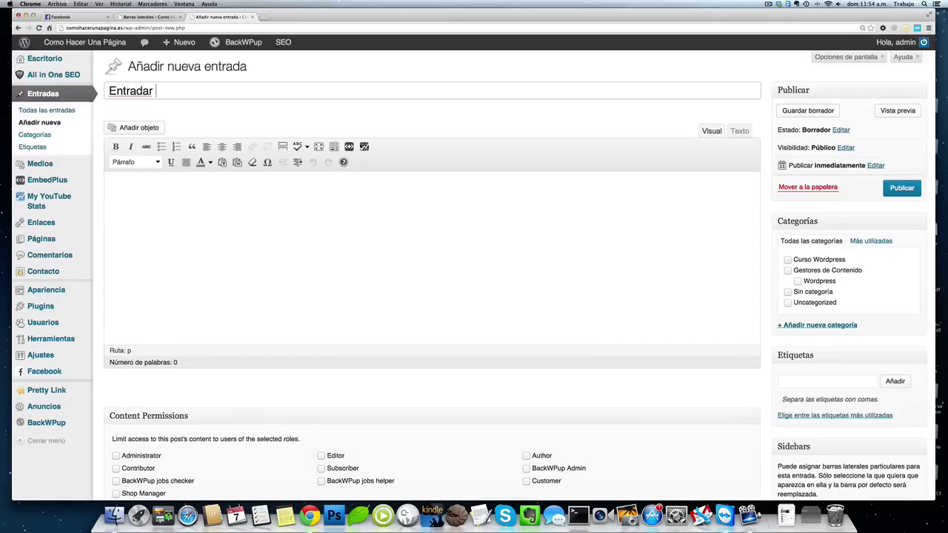
{"action": "type", "text": "Borrar"}
{"action": "left_click", "coordinate": [453, 214]}
{"action": "type", "text": "Hola e"}
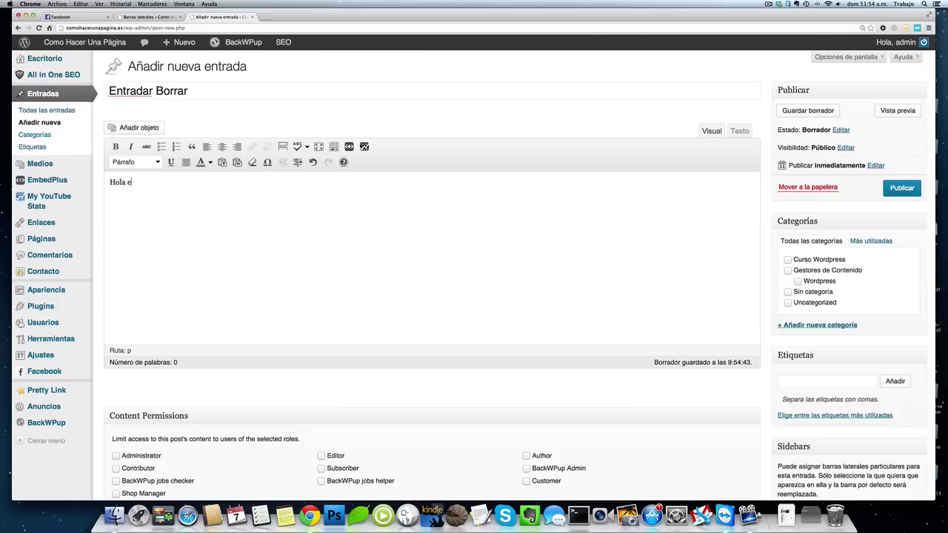
{"action": "type", "text": "sto es una entrad"}
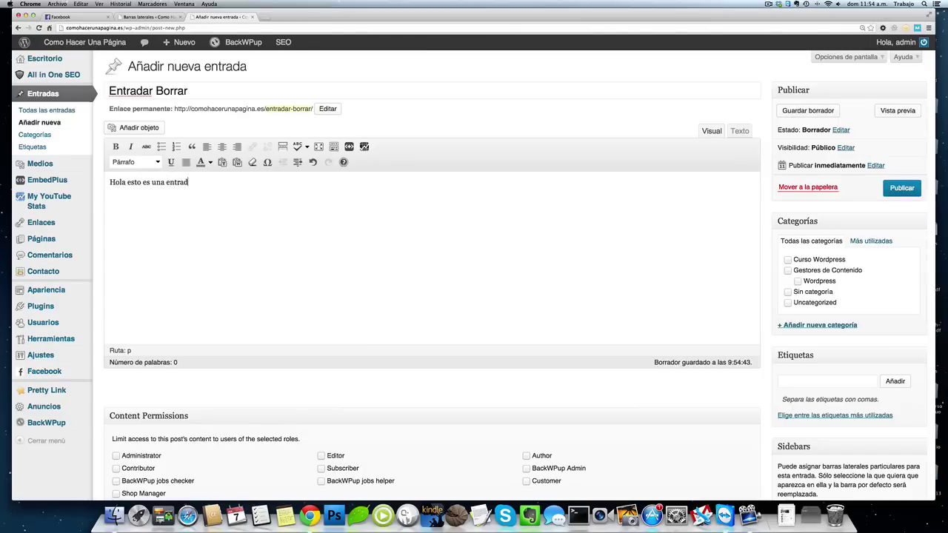
{"action": "type", "text": "a del curso de wordpress de prueba"}
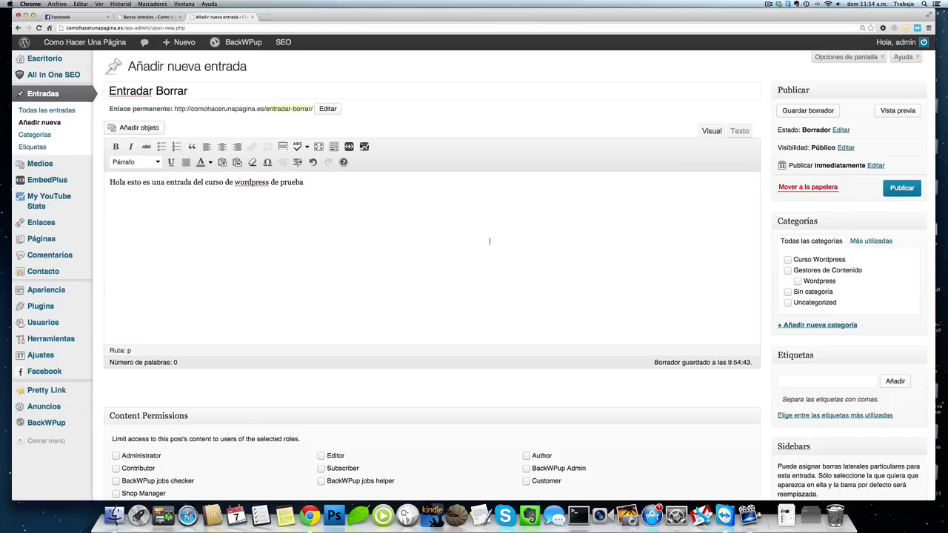
Assign the new post to the Curso Wordpress category and publish it.
{"action": "left_click", "coordinate": [788, 260]}
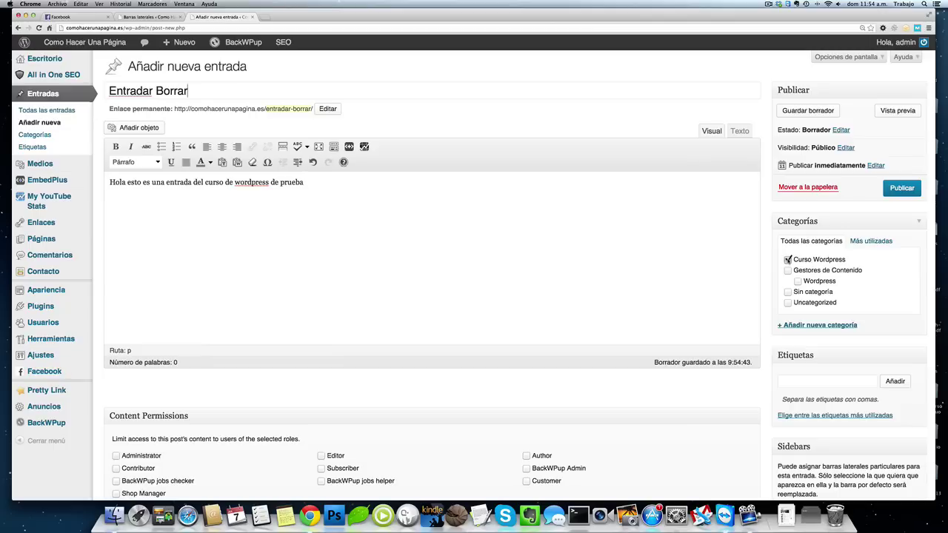
{"action": "left_click", "coordinate": [901, 189]}
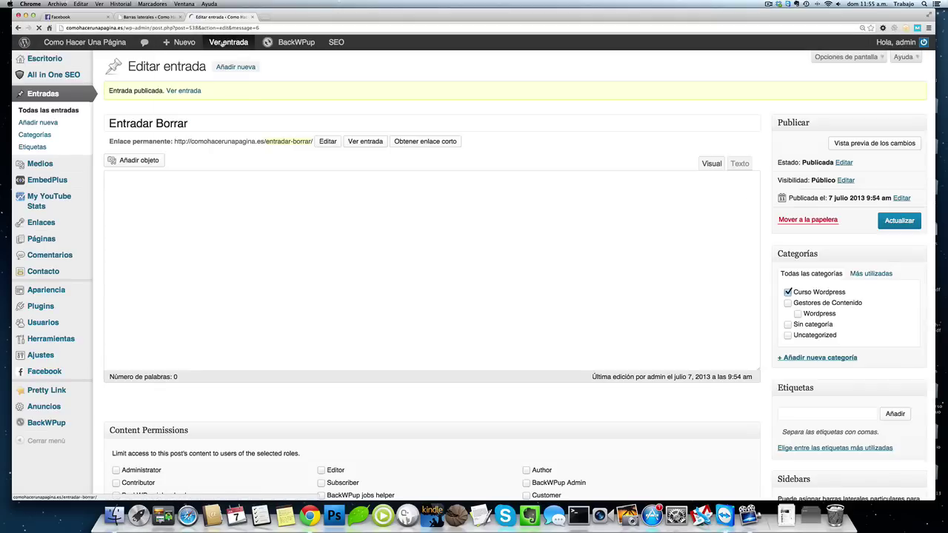
View the published post in a separate browser tab and look over its sidebar.
{"action": "left_click", "coordinate": [228, 42], "text": "super"}
{"action": "left_click", "coordinate": [284, 18]}
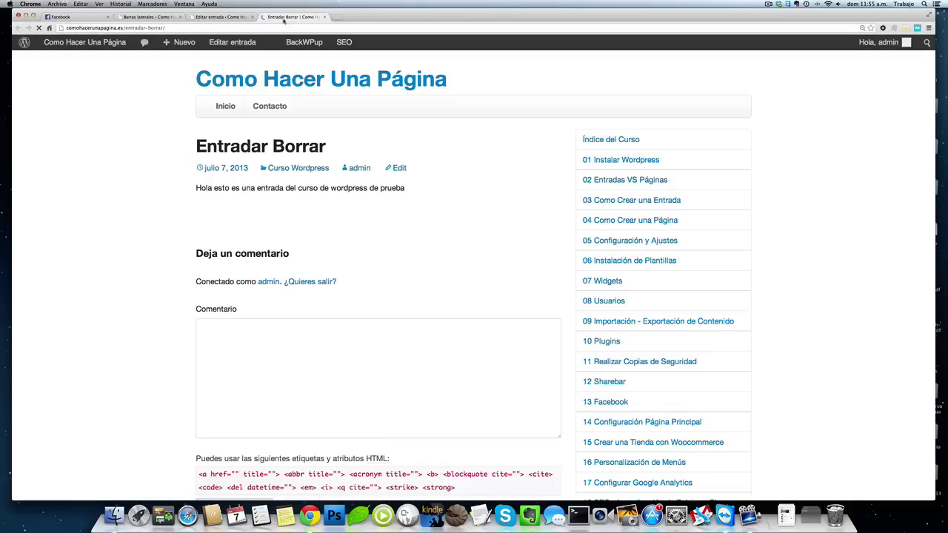
{"action": "scroll", "coordinate": [635, 423], "scroll_direction": "down", "scroll_amount": 2}
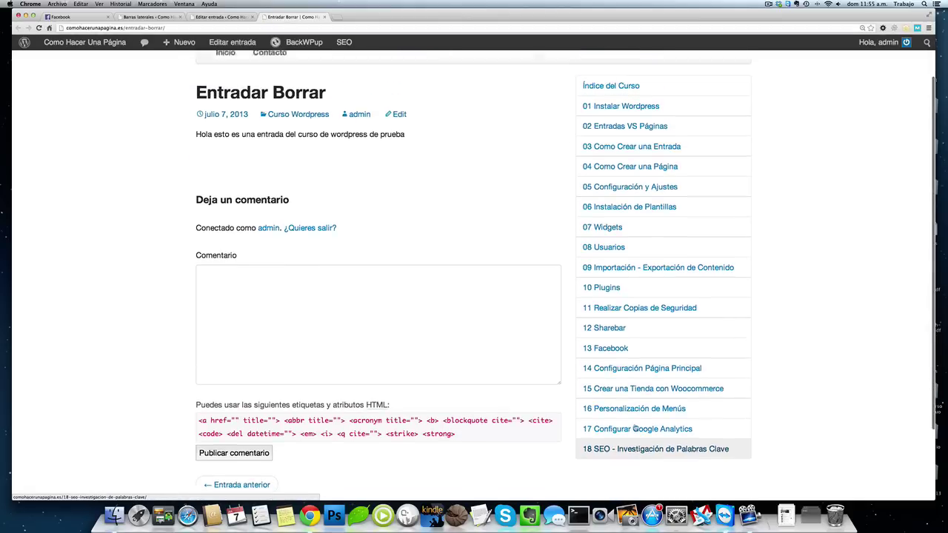
{"action": "scroll", "coordinate": [636, 415], "scroll_direction": "up", "scroll_amount": 3}
Remove the Curso Wordpress category from the Entradar Borrar post and update it.
{"action": "left_click", "coordinate": [221, 16]}
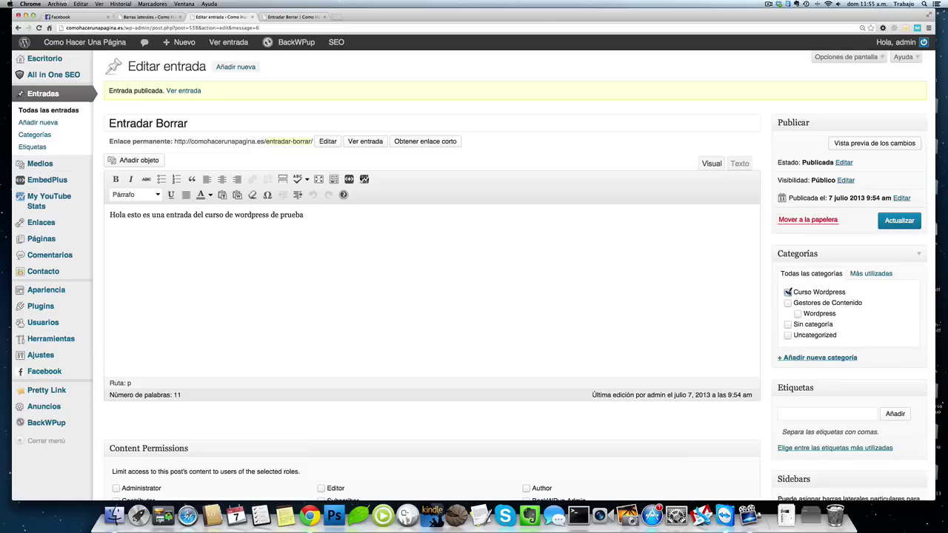
{"action": "left_click", "coordinate": [788, 292]}
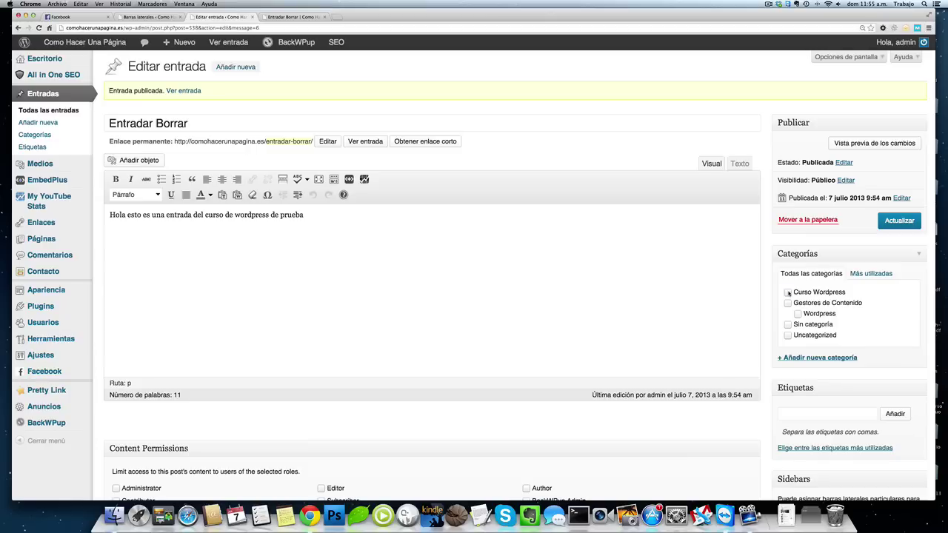
{"action": "left_click", "coordinate": [899, 221]}
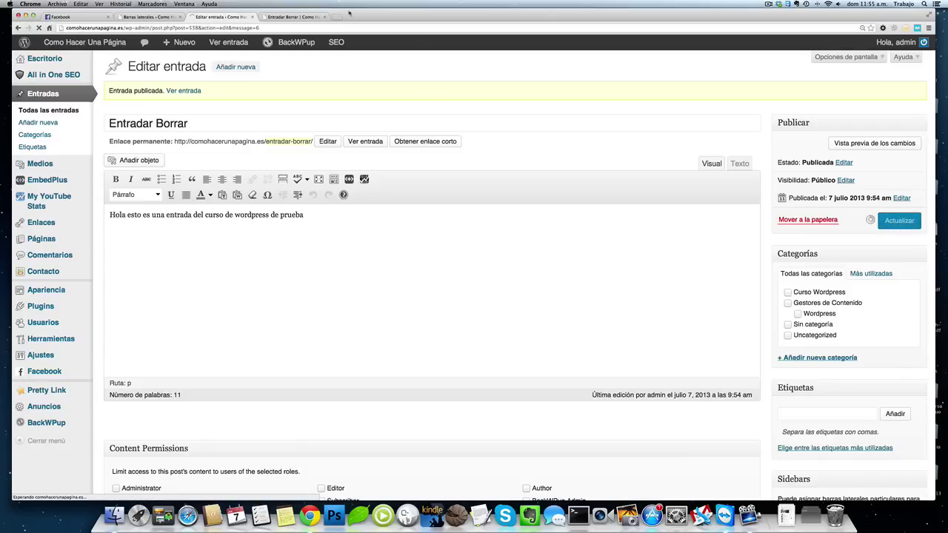
Reload the published post and highlight the text in its sidebar.
{"action": "left_click", "coordinate": [292, 16]}
{"action": "left_click", "coordinate": [39, 27]}
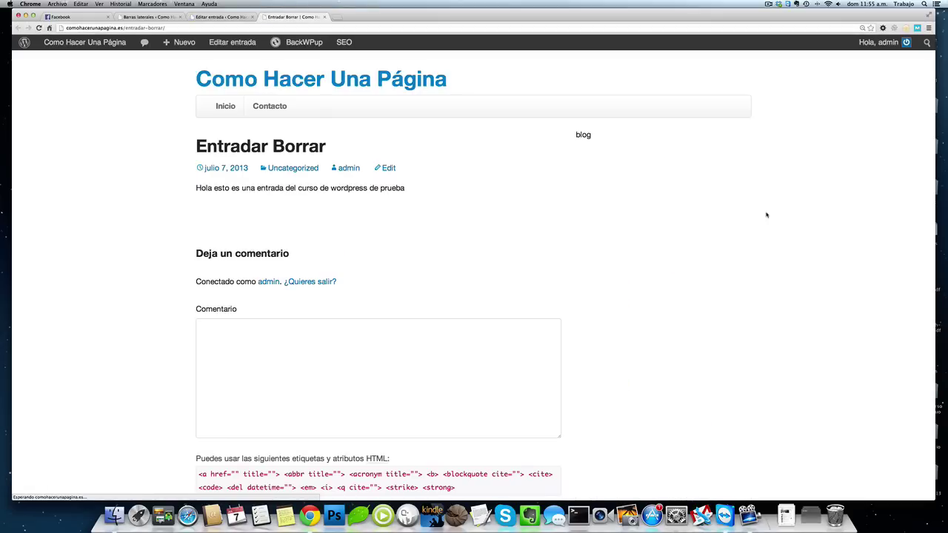
{"action": "left_click_drag", "start_coordinate": [574, 135], "coordinate": [604, 140]}
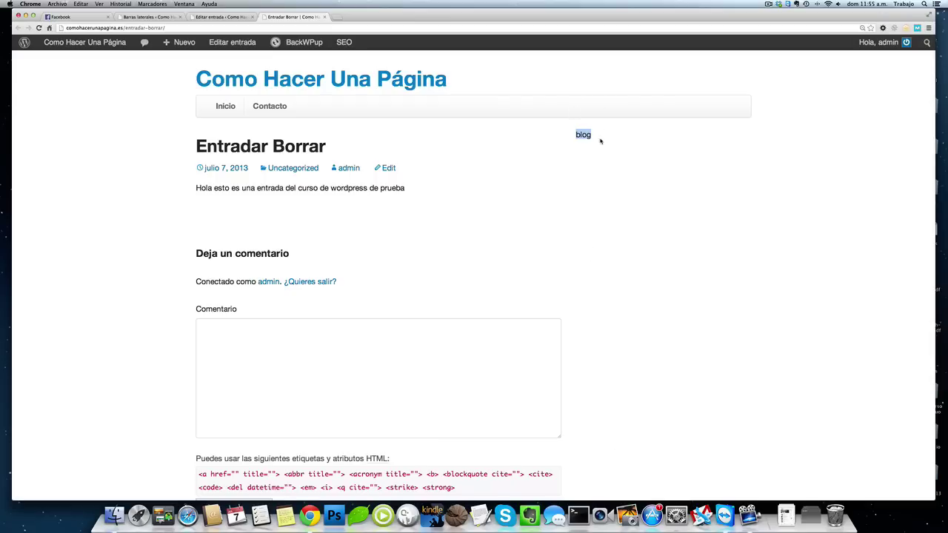
Open the Widgets page, inspect the content of the Texto widget in Posts Sidebar and collapse the widget.
{"action": "left_click", "coordinate": [157, 18]}
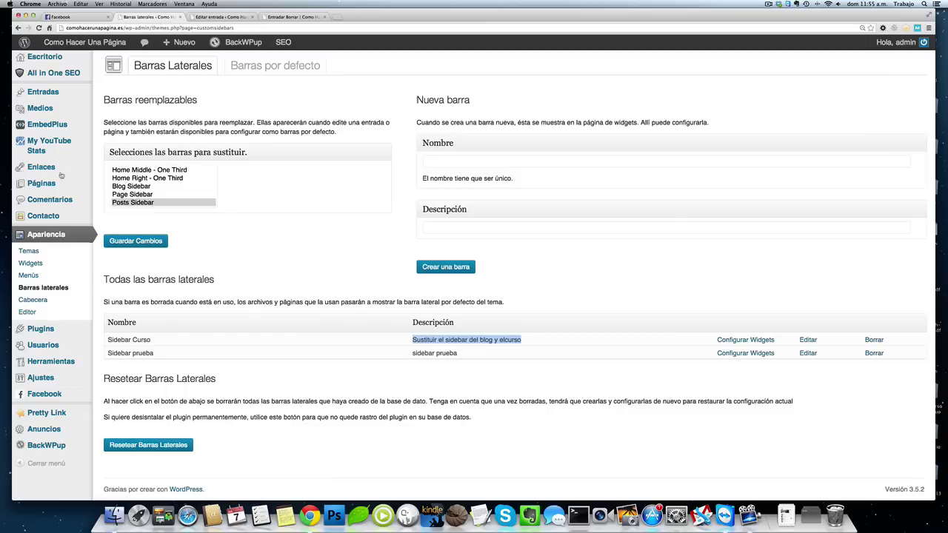
{"action": "left_click", "coordinate": [33, 264]}
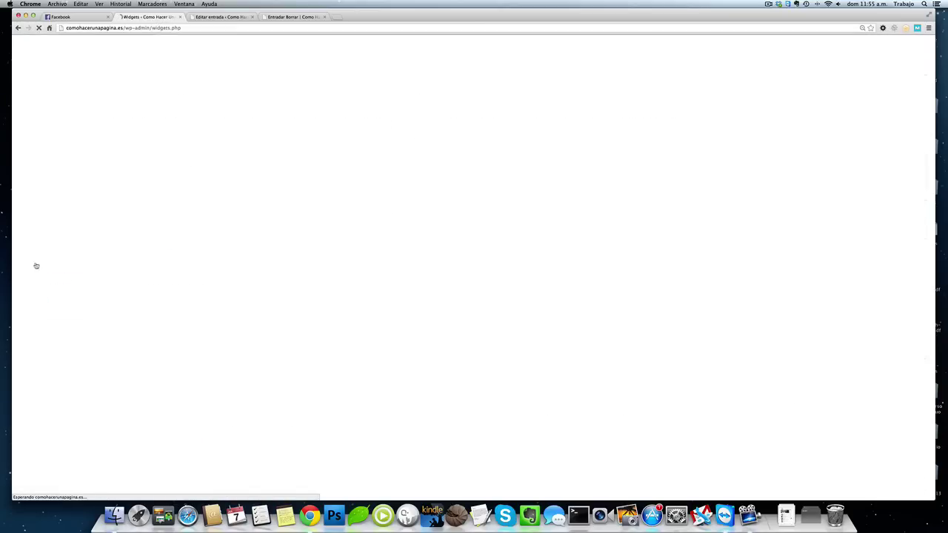
{"action": "scroll", "coordinate": [859, 256], "scroll_direction": "down", "scroll_amount": 3}
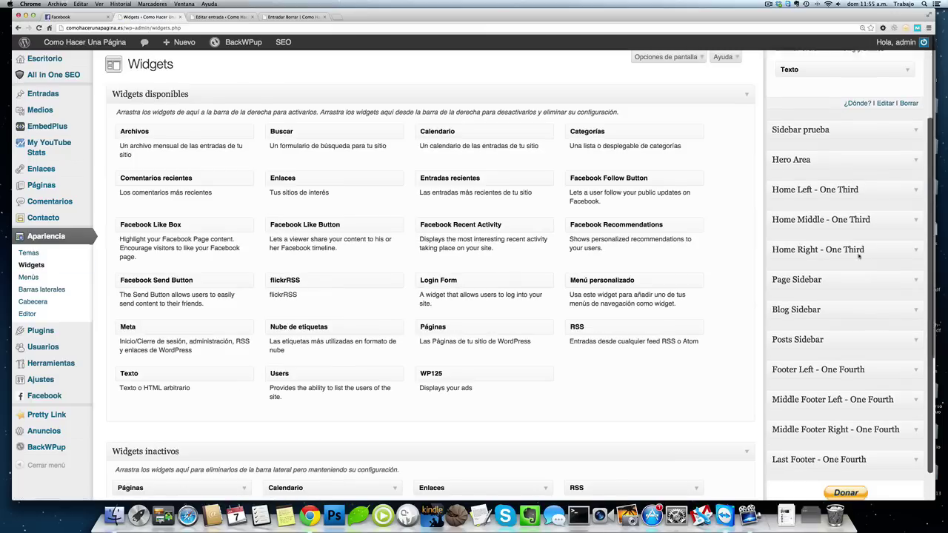
{"action": "left_click", "coordinate": [778, 329]}
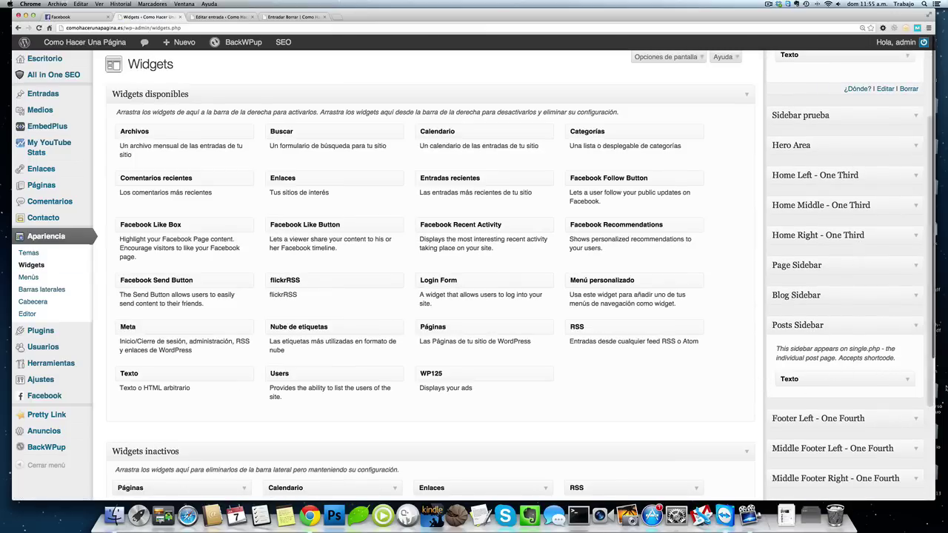
{"action": "left_click", "coordinate": [907, 379]}
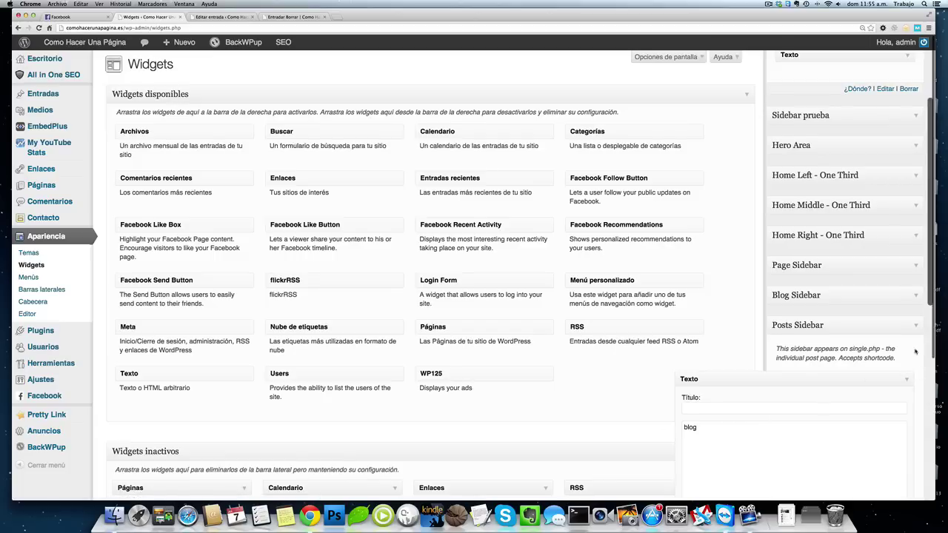
{"action": "scroll", "coordinate": [910, 376], "scroll_direction": "down", "scroll_amount": 3}
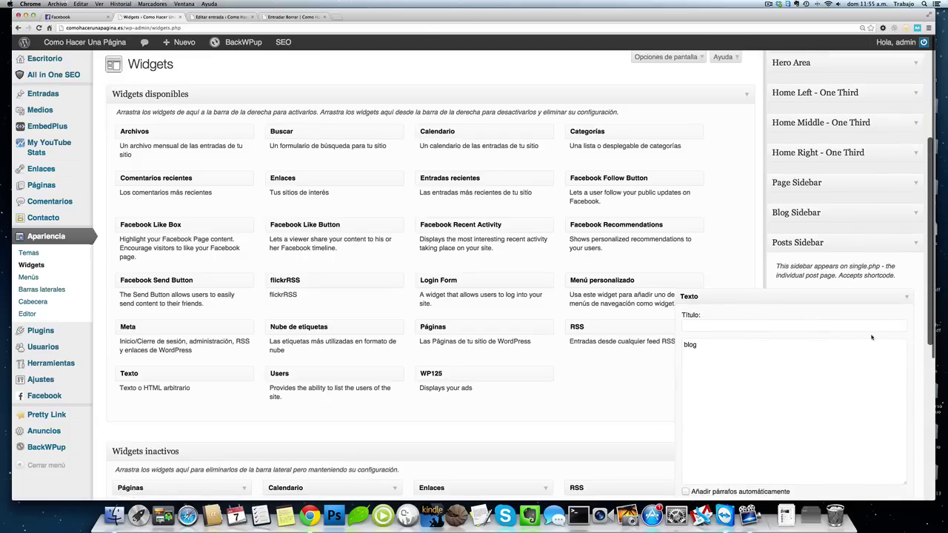
{"action": "left_click", "coordinate": [909, 297]}
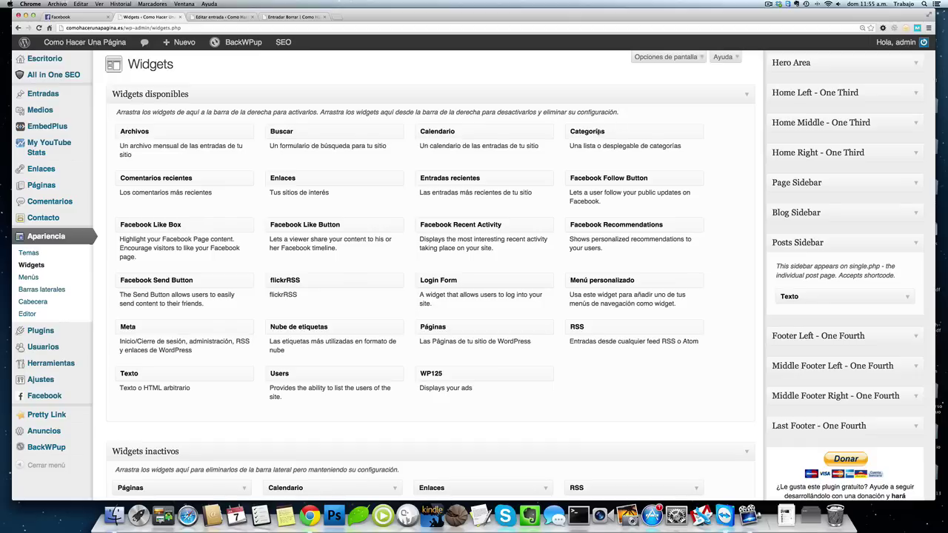
Add the Categorías widget above Texto in Posts Sidebar and reload the published post to check its sidebar.
{"action": "left_click_drag", "start_coordinate": [597, 132], "coordinate": [815, 300]}
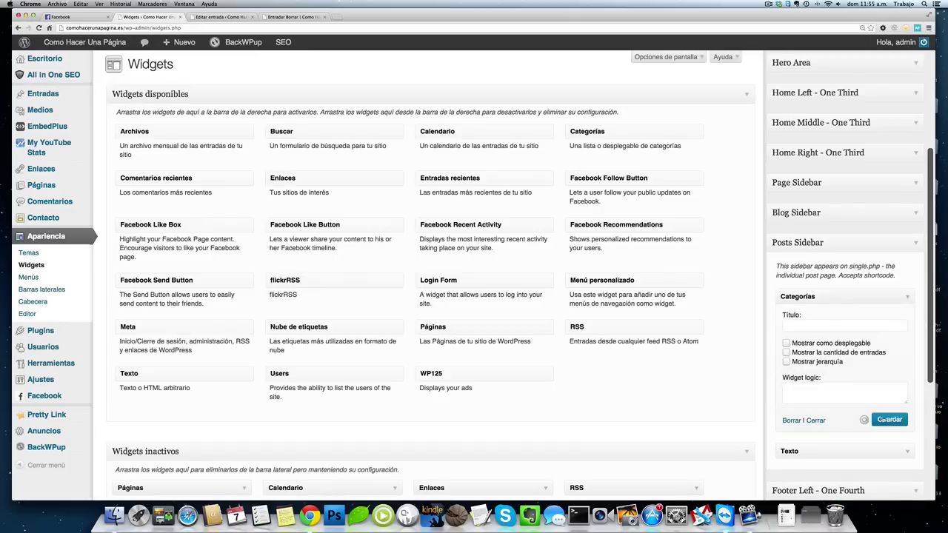
{"action": "left_click", "coordinate": [297, 17]}
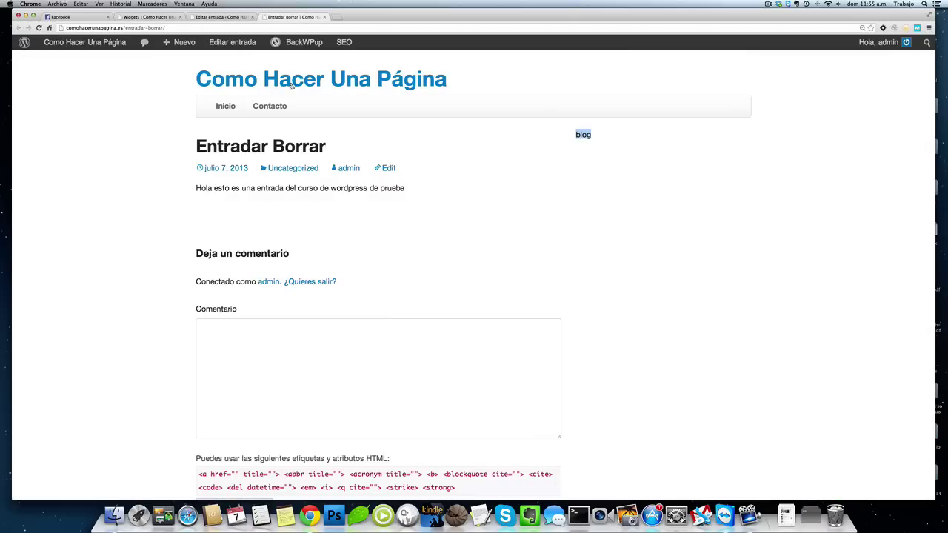
{"action": "key", "text": "super+r"}
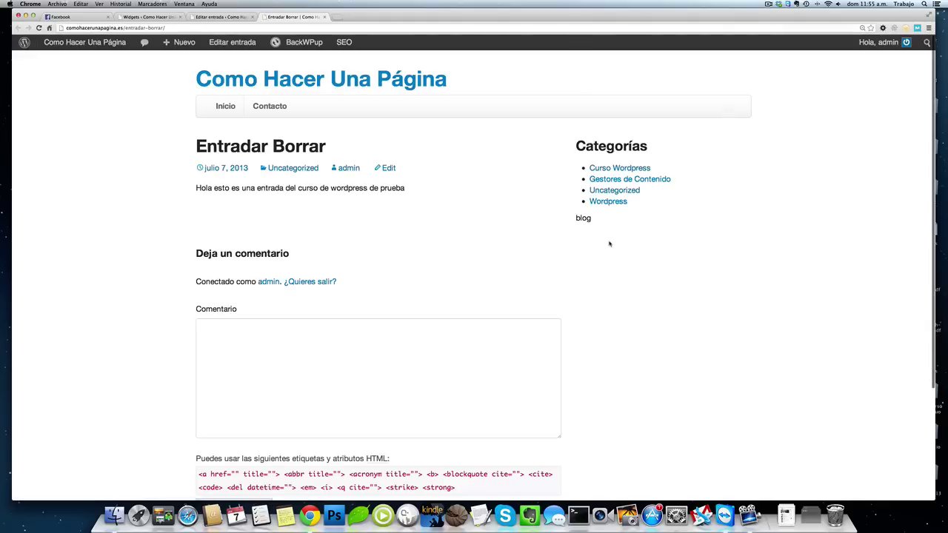
Edit the Entradar Borrar post, change its category from Uncategorized to Curso Wordpress and update it.
{"action": "left_click", "coordinate": [217, 43]}
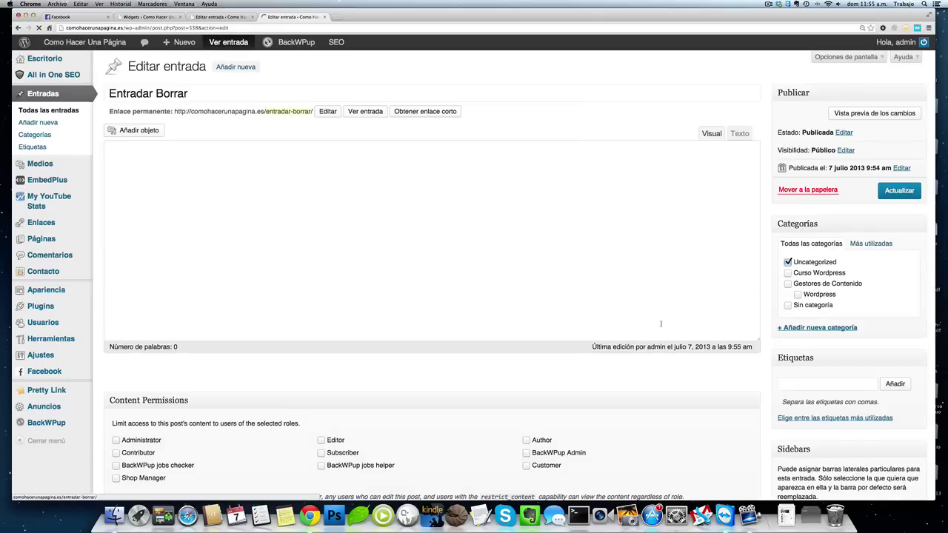
{"action": "left_click", "coordinate": [788, 262]}
{"action": "left_click", "coordinate": [789, 273]}
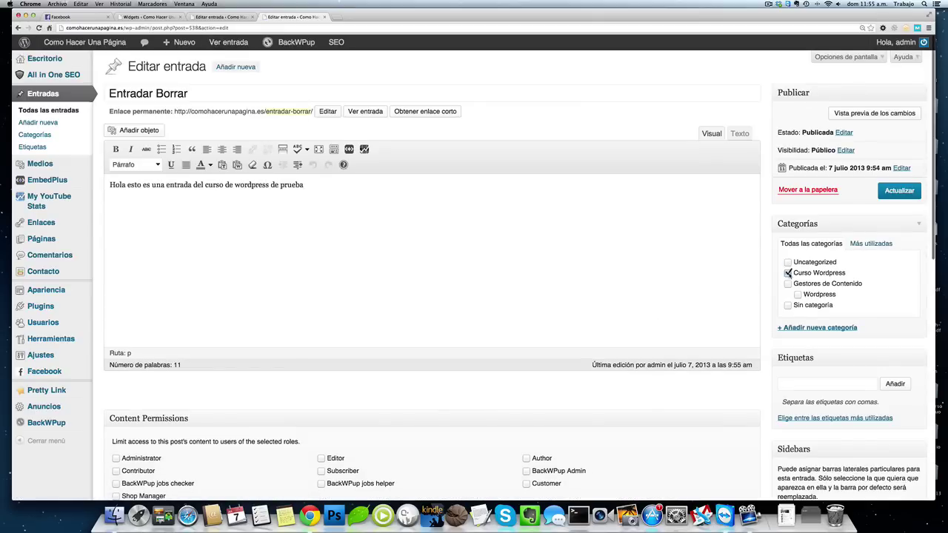
{"action": "left_click", "coordinate": [899, 190]}
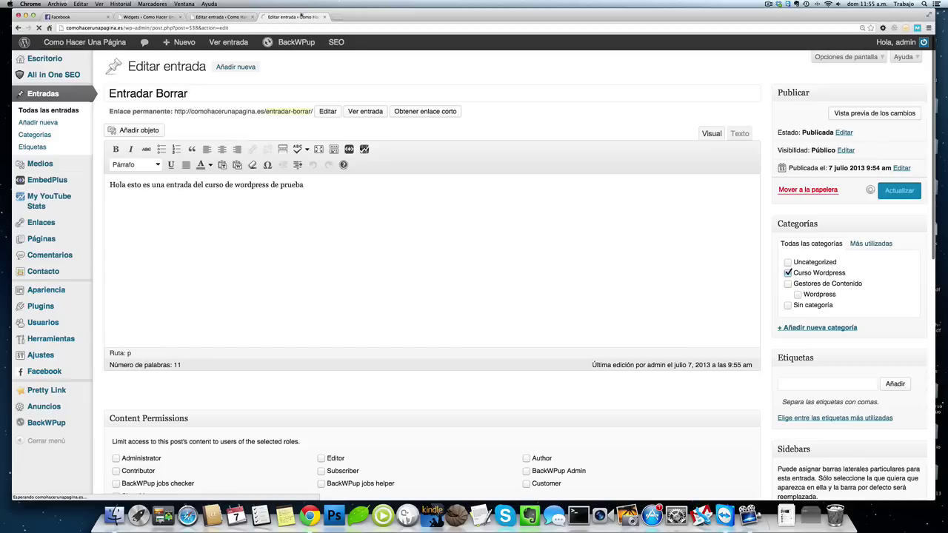